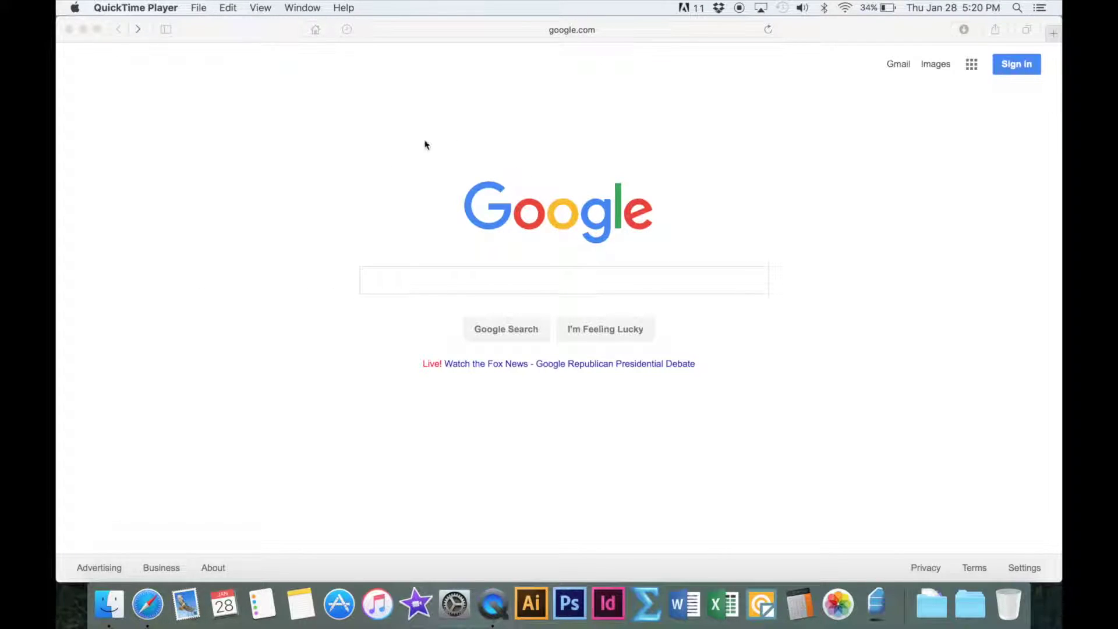
# Step: Search Google for "TZM Teamspeak" and open the "TZM - TeamspeakVoice Chat" result
pyautogui.click(421, 284)
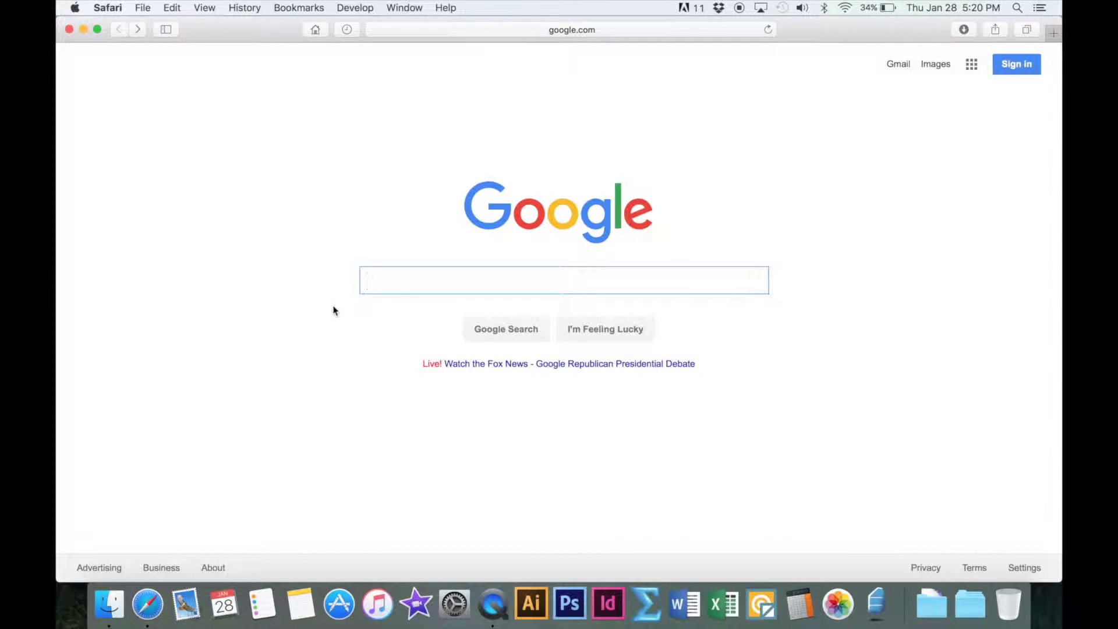
pyautogui.write('TZM ')
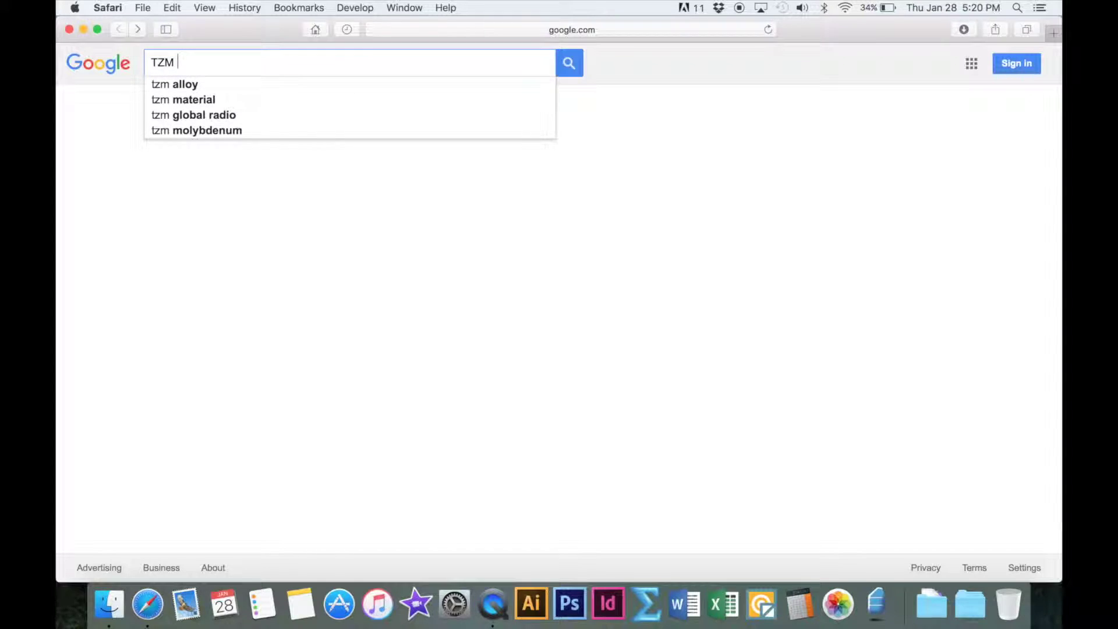
pyautogui.write('Teamspeak')
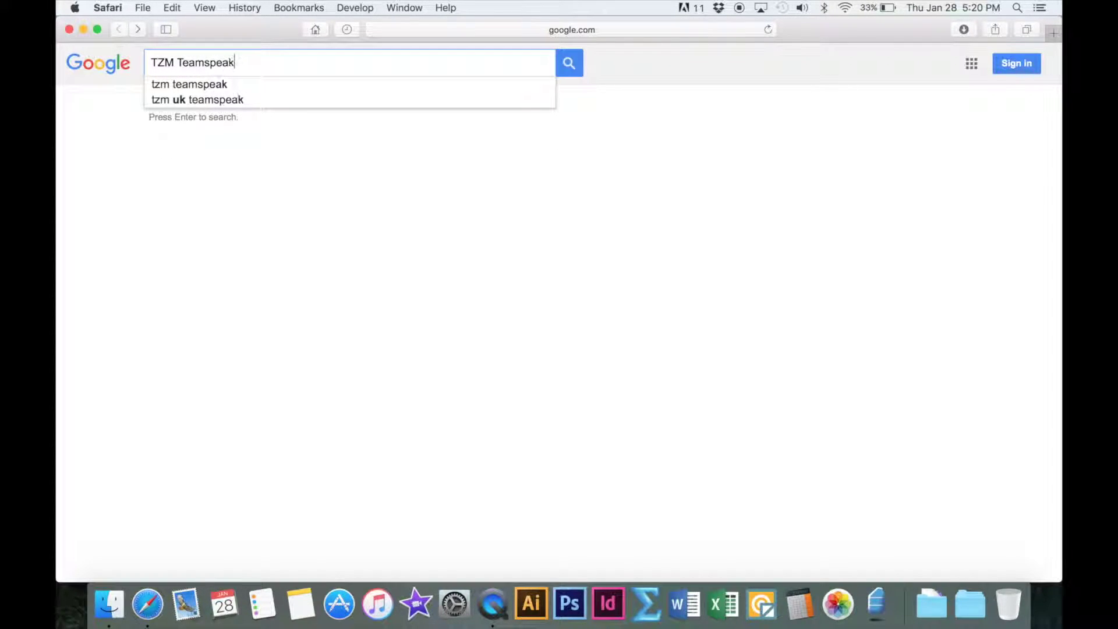
pyautogui.press('Return')
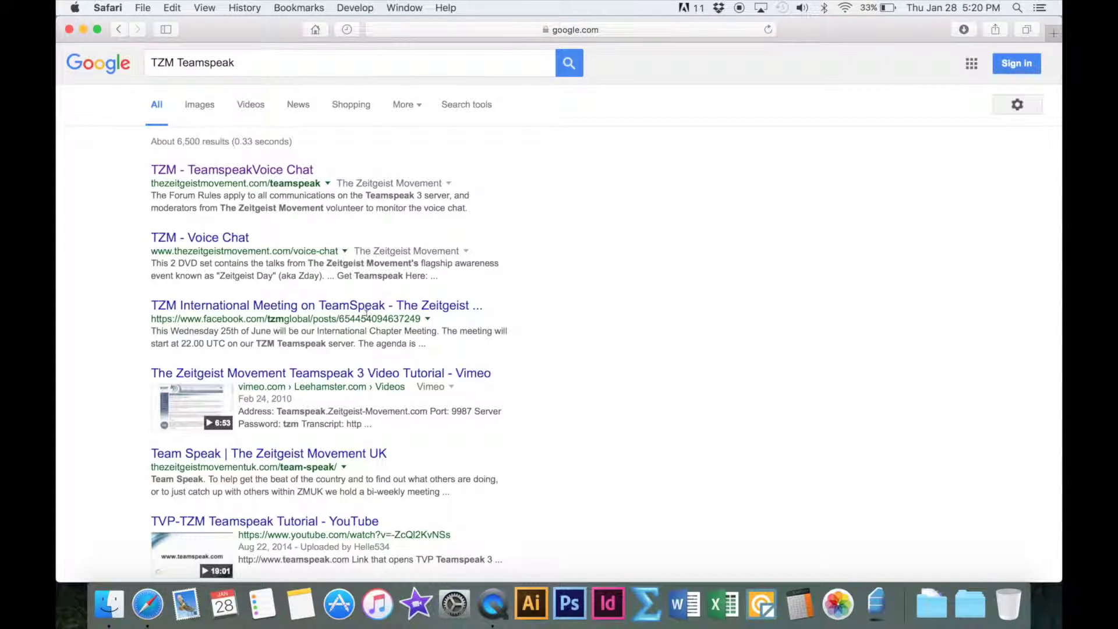
pyautogui.click(232, 175)
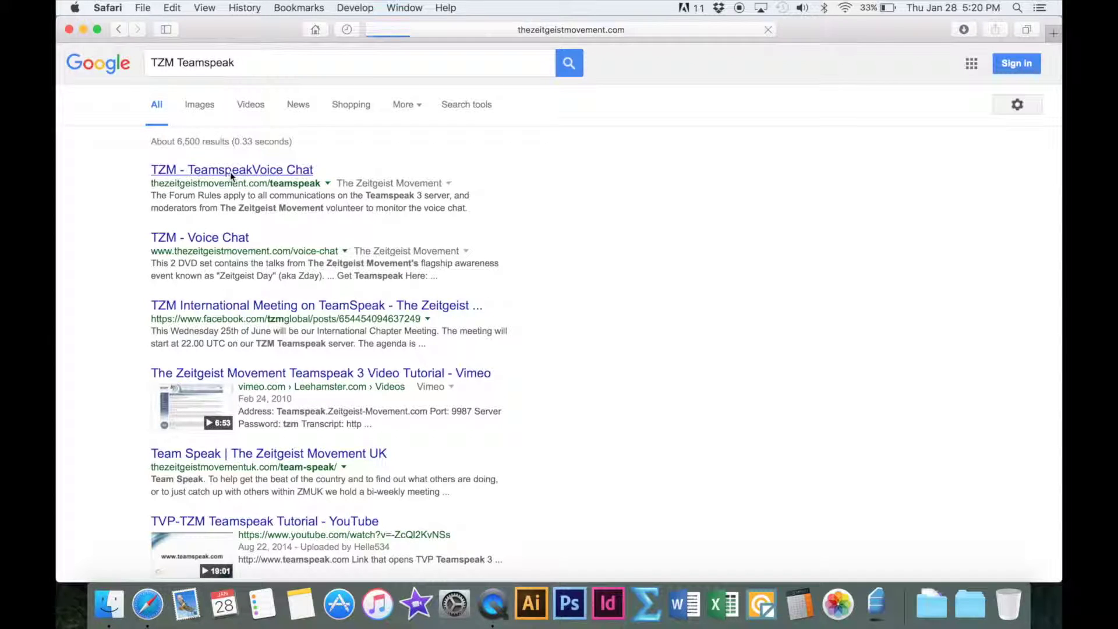
# Step: Follow the "Get Teamspeak Here" link to TeamSpeak's downloads page and download the OS X Client Universal Binary
pyautogui.scroll(-10, 214, 346)
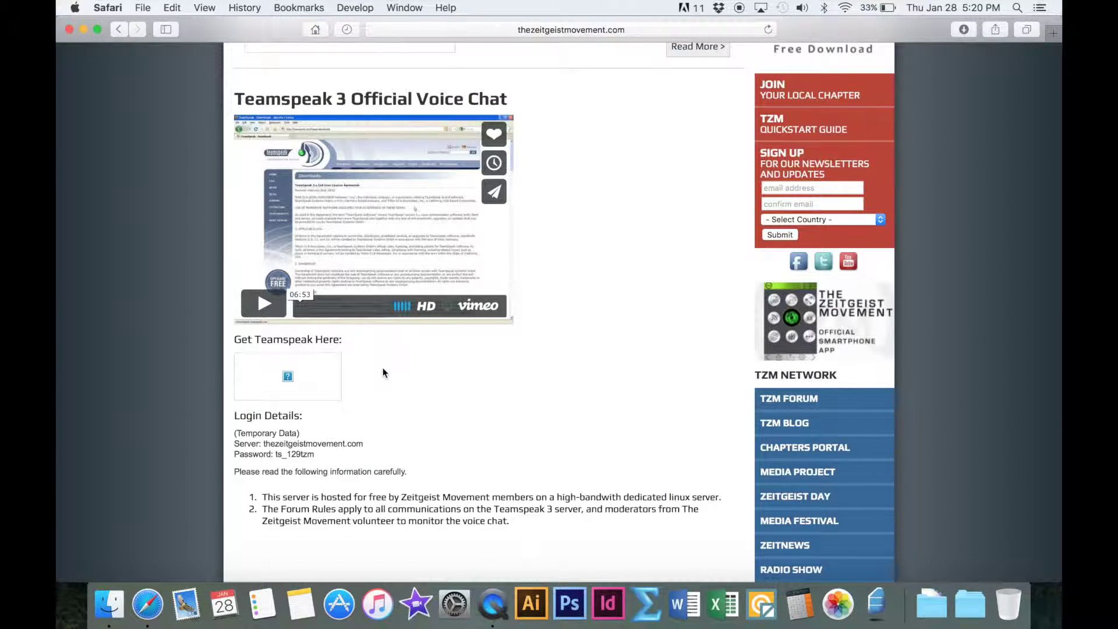
pyautogui.click(303, 383)
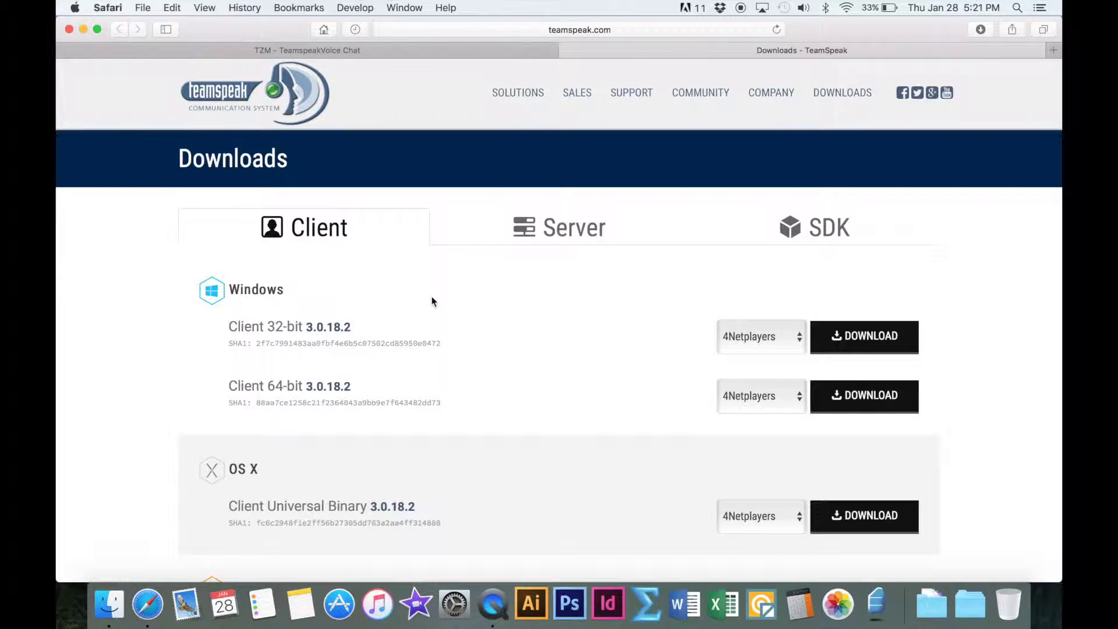
pyautogui.scroll(-3, 432, 300)
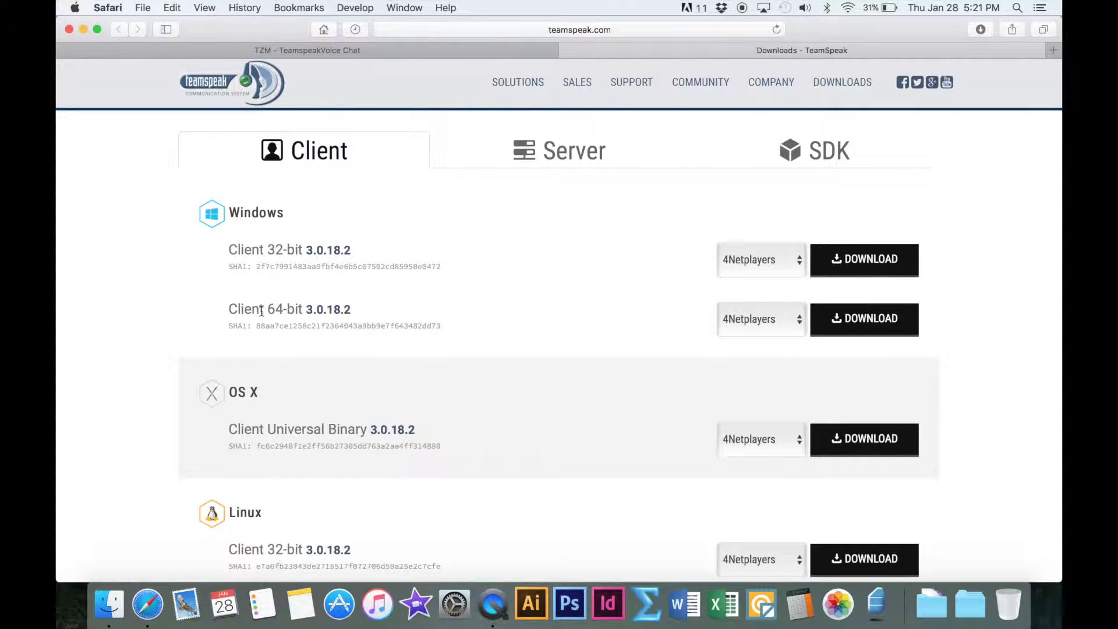
pyautogui.scroll(-5, 533, 279)
pyautogui.scroll(-3, 533, 280)
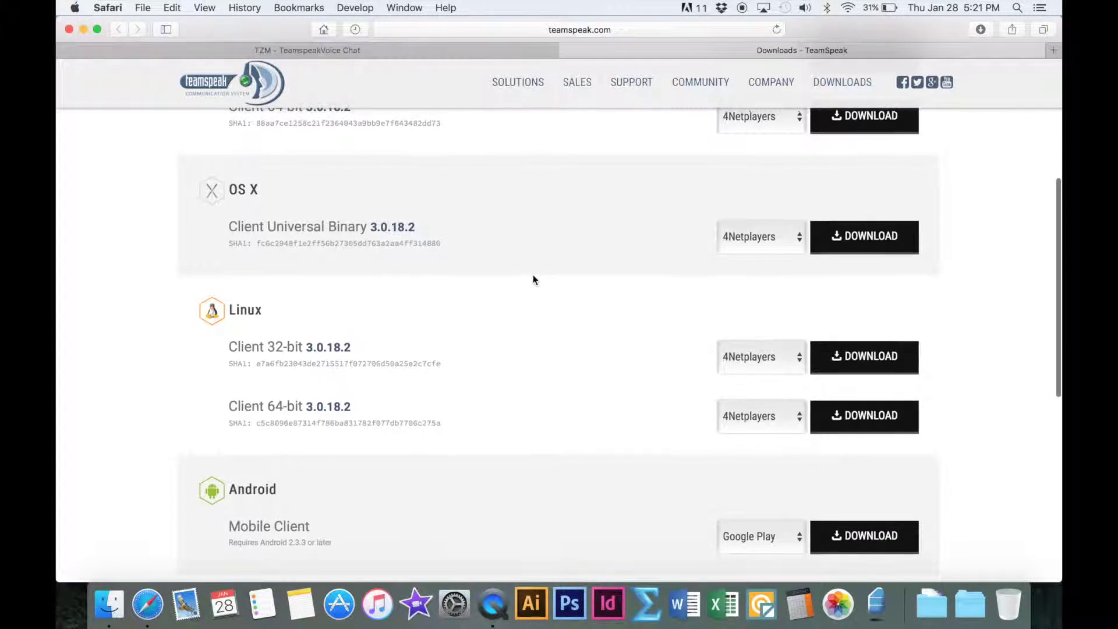
pyautogui.scroll(-2, 462, 341)
pyautogui.scroll(-3, 463, 341)
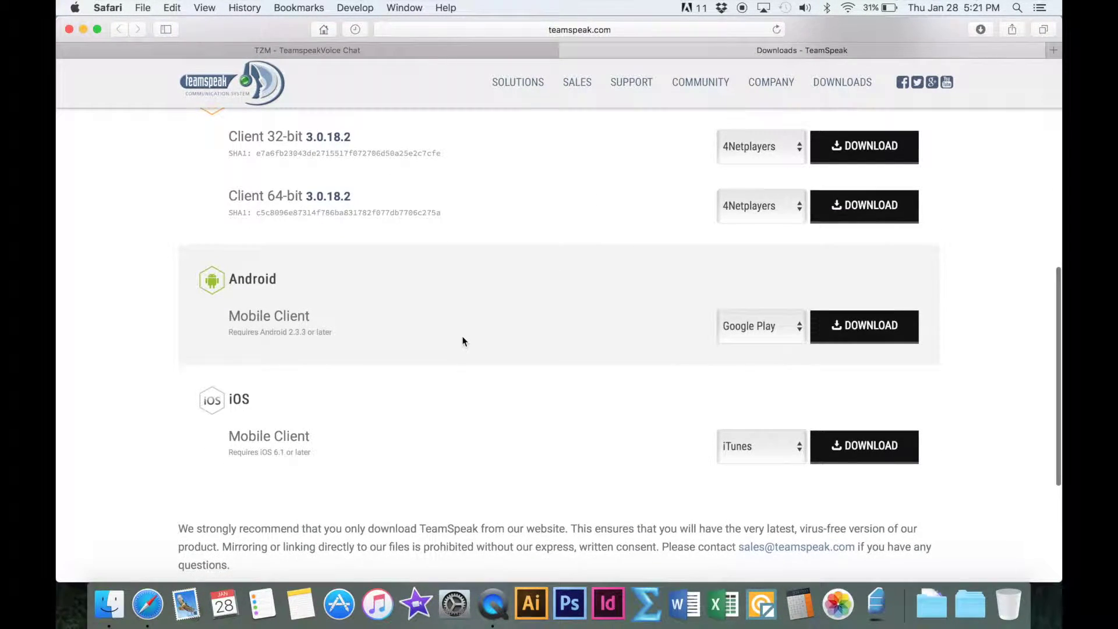
pyautogui.scroll(6, 463, 341)
pyautogui.scroll(1, 463, 341)
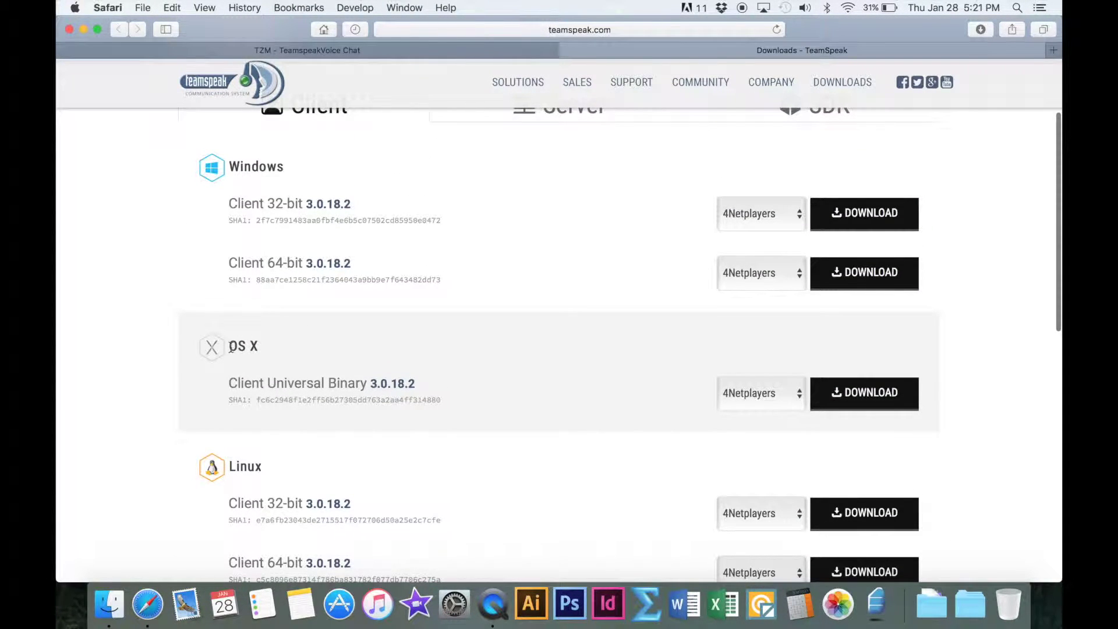
pyautogui.scroll(2, 865, 390)
pyautogui.click(869, 395)
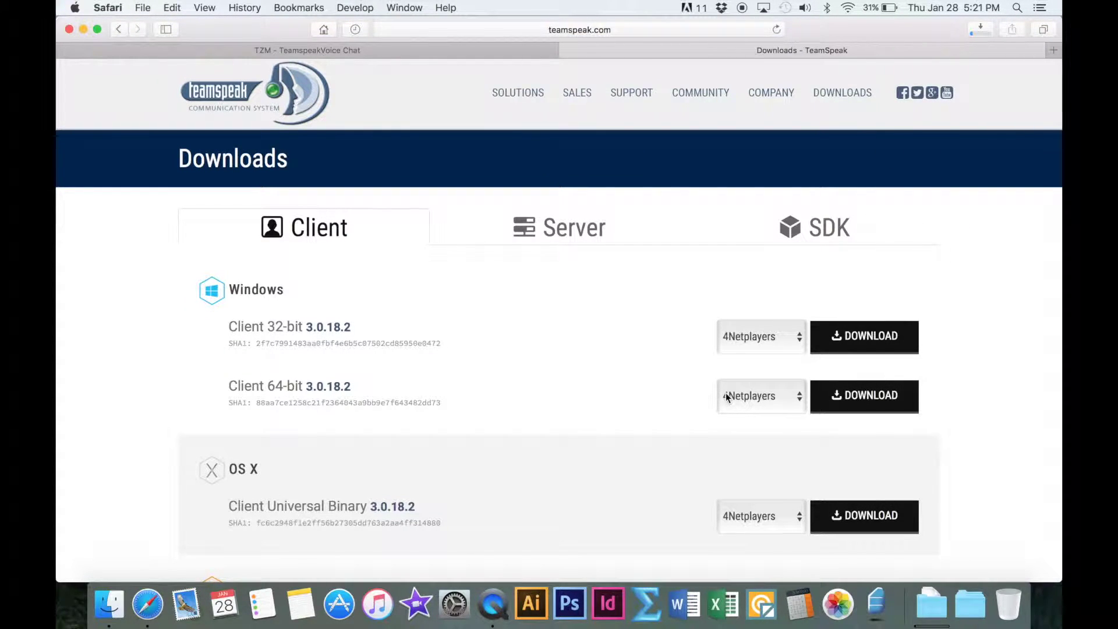
# Step: Open the Downloads folder in Finder and move the incomplete TeamSpeak3-Client-macosx-3.0.18.2.dmg.download file to the Trash
pyautogui.click(931, 603)
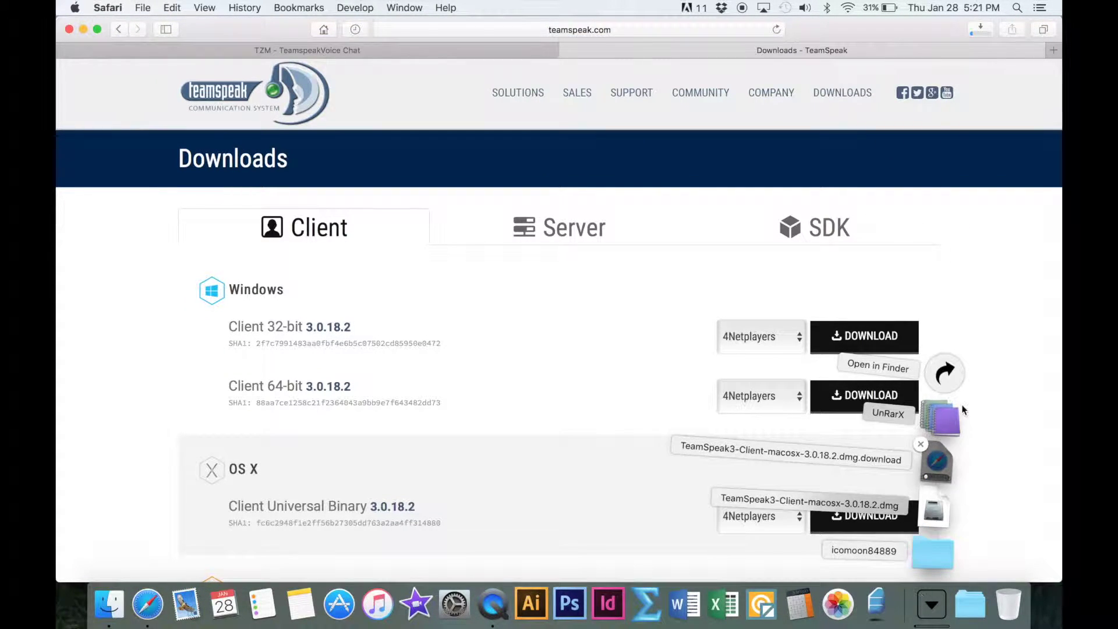
pyautogui.click(949, 373)
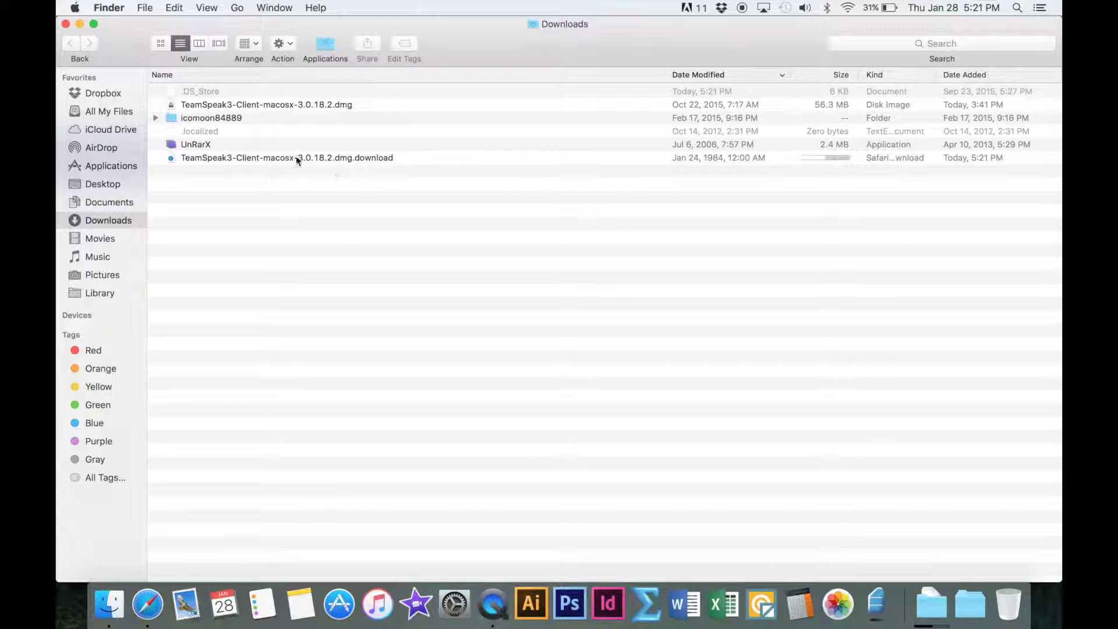
pyautogui.click(269, 158)
pyautogui.rightClick(269, 158)
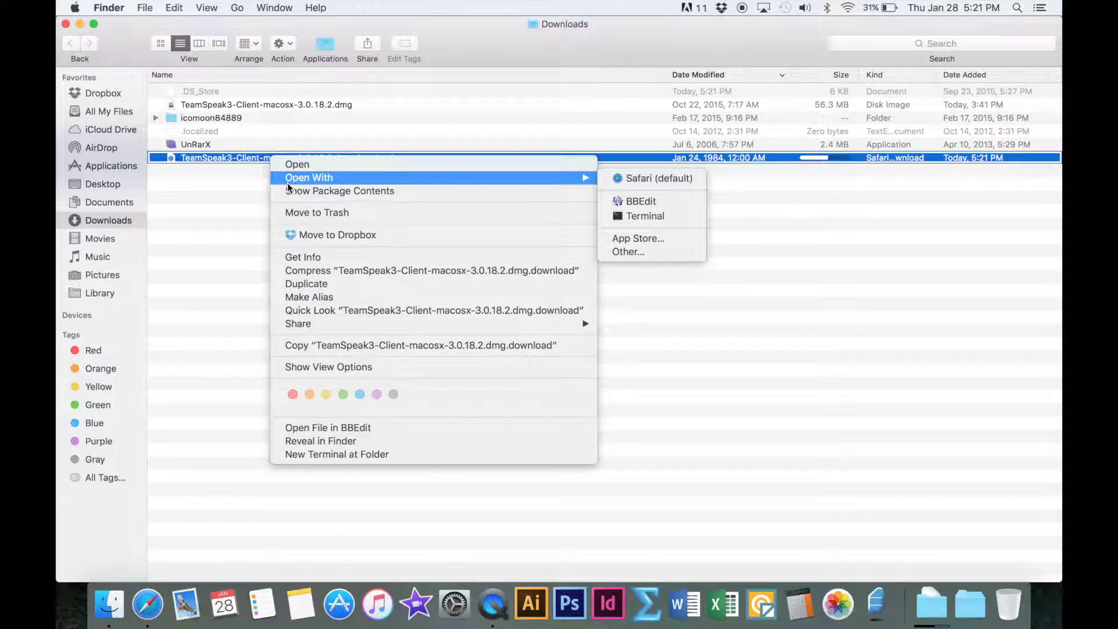
pyautogui.click(333, 216)
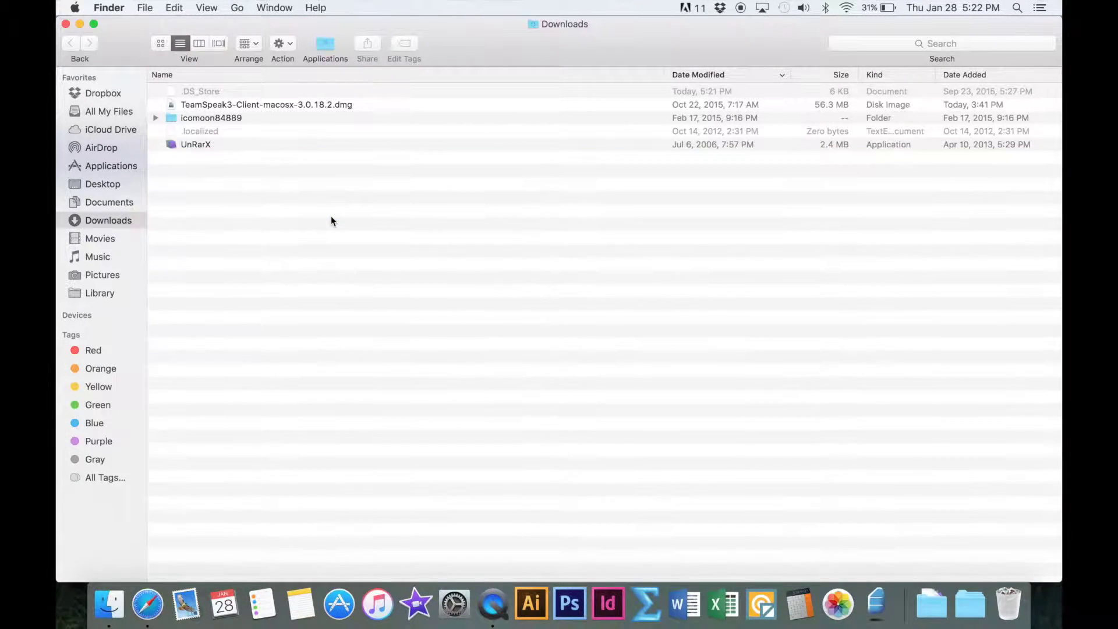
# Step: Open the TeamSpeak3-Client-macosx-3.0.18.2.dmg disk image, copy TeamSpeak 3 Client into Applications, and close the disk image window
pyautogui.click(211, 105)
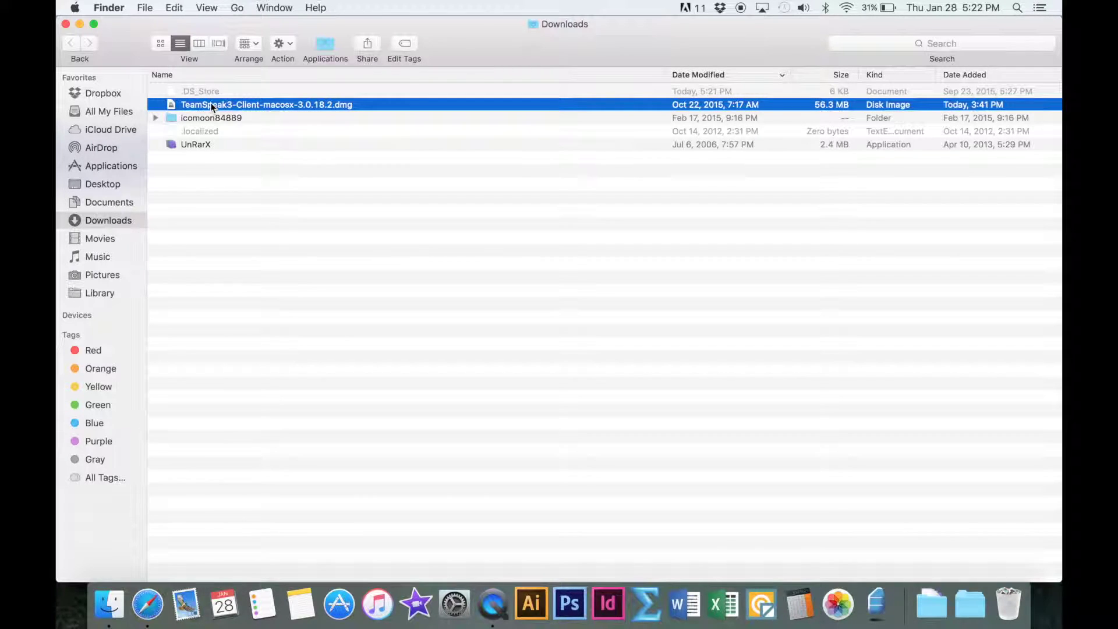
pyautogui.doubleClick(171, 103)
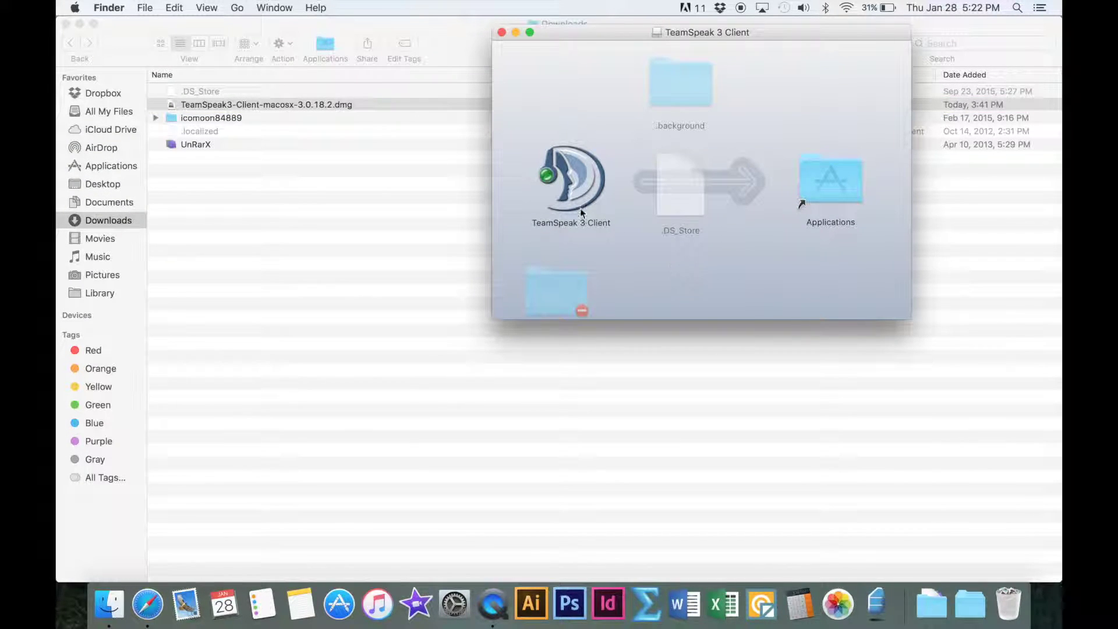
pyautogui.moveTo(564, 180); pyautogui.dragTo(821, 186)
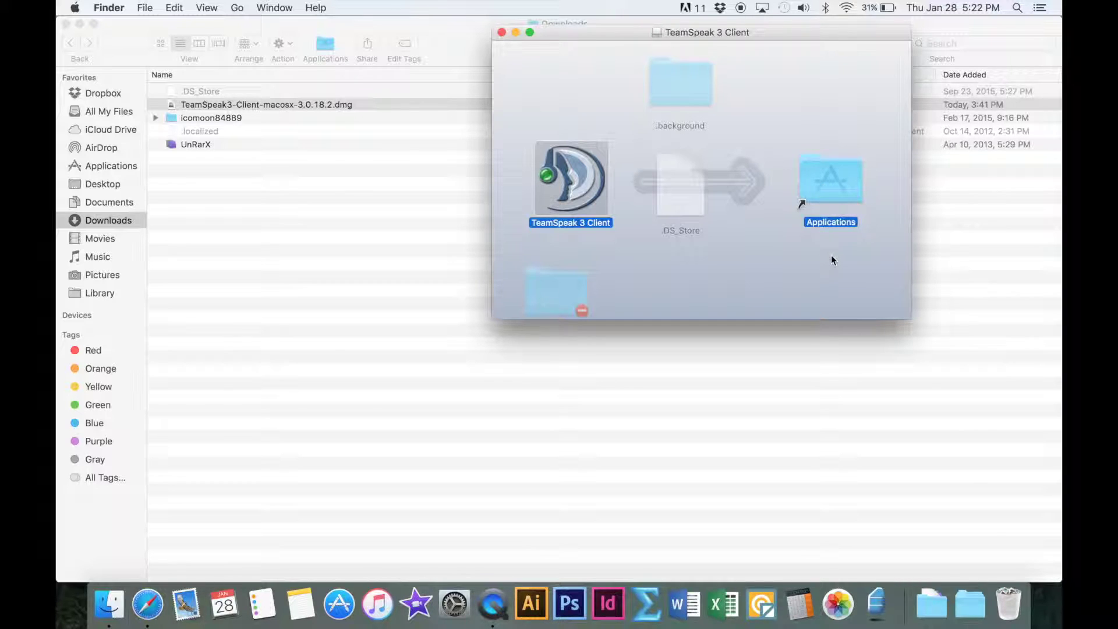
pyautogui.click(501, 32)
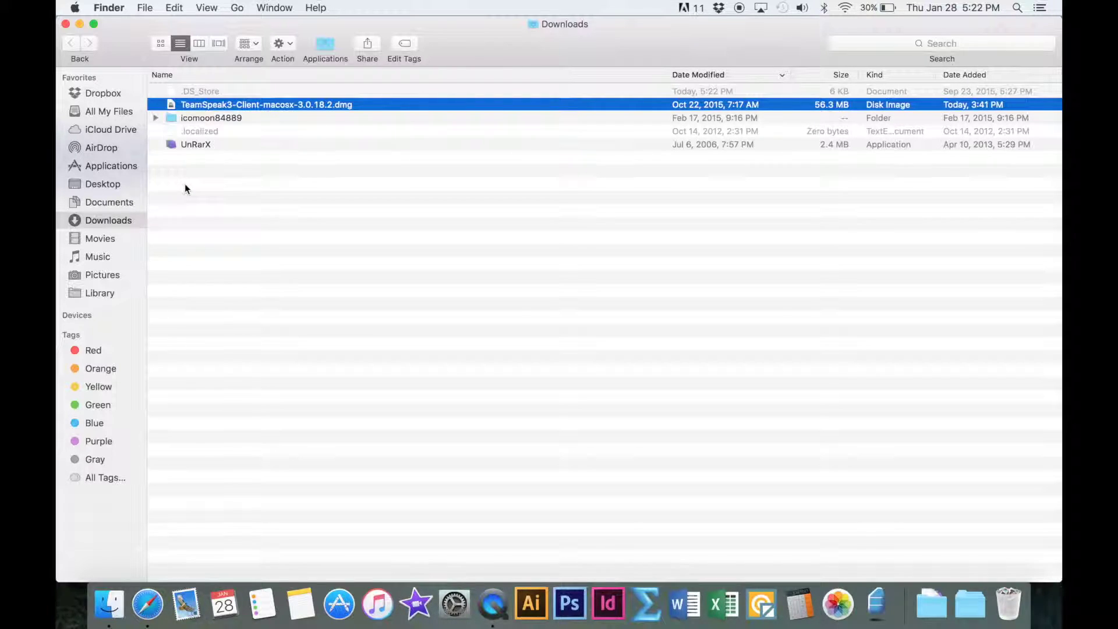
# Step: Launch TeamSpeak 3 Client from the Applications folder, allowing it to open, and accept its license agreement
pyautogui.click(126, 170)
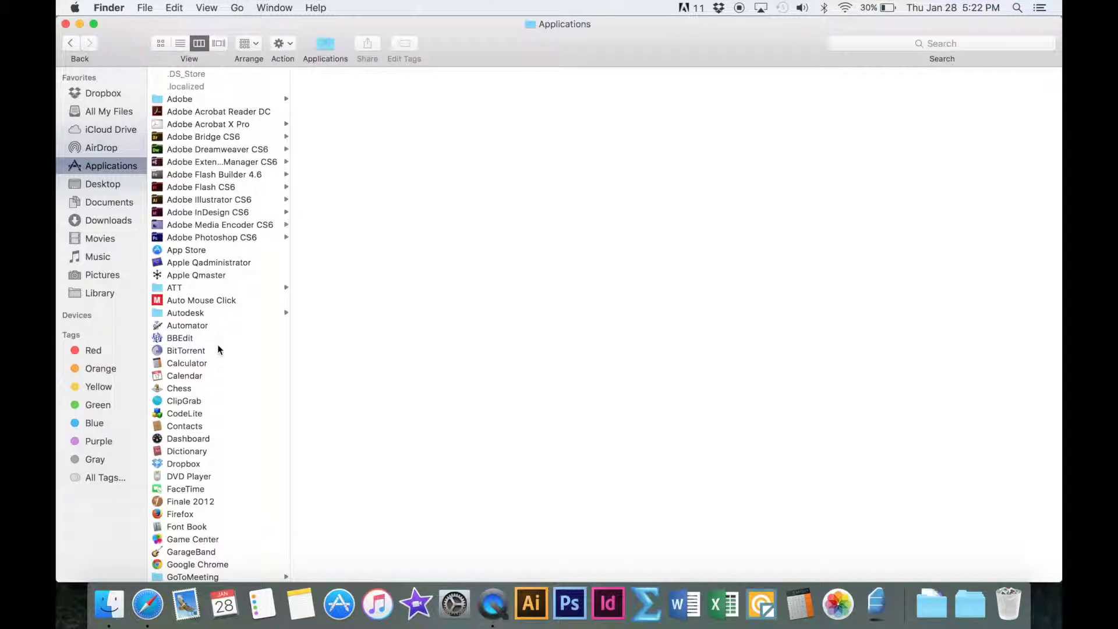
pyautogui.scroll(-20, 219, 348)
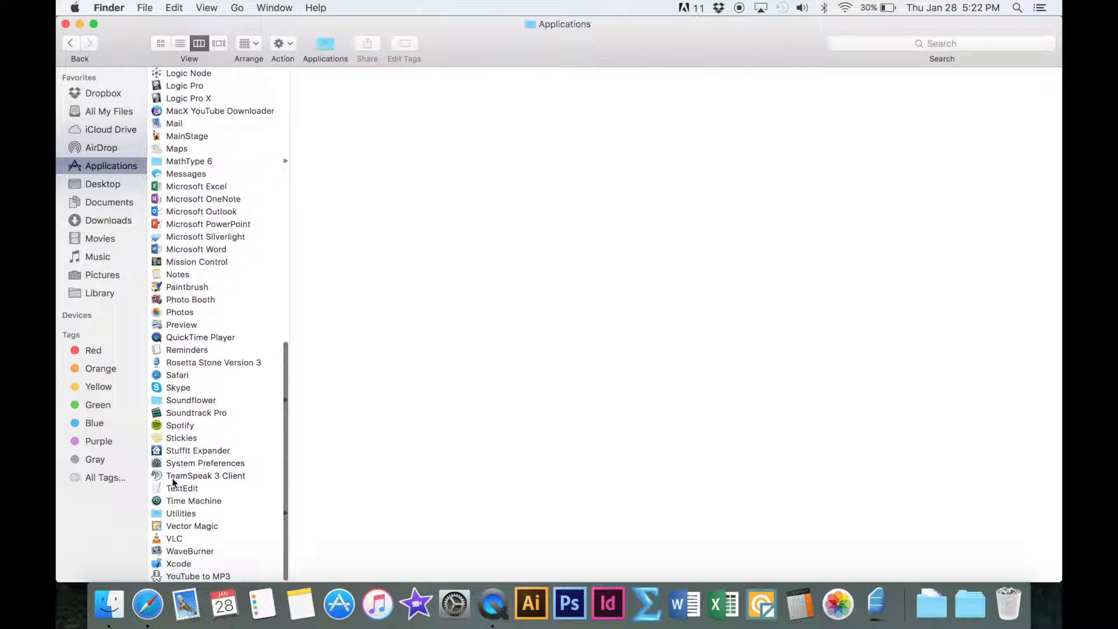
pyautogui.click(173, 479)
pyautogui.doubleClick(159, 478)
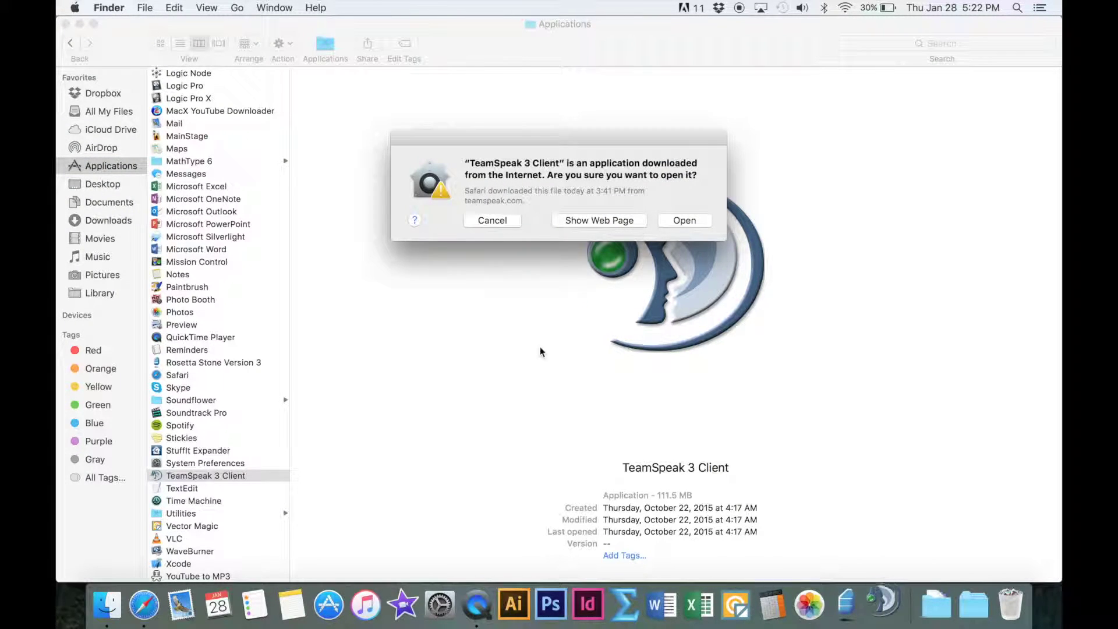
pyautogui.click(678, 219)
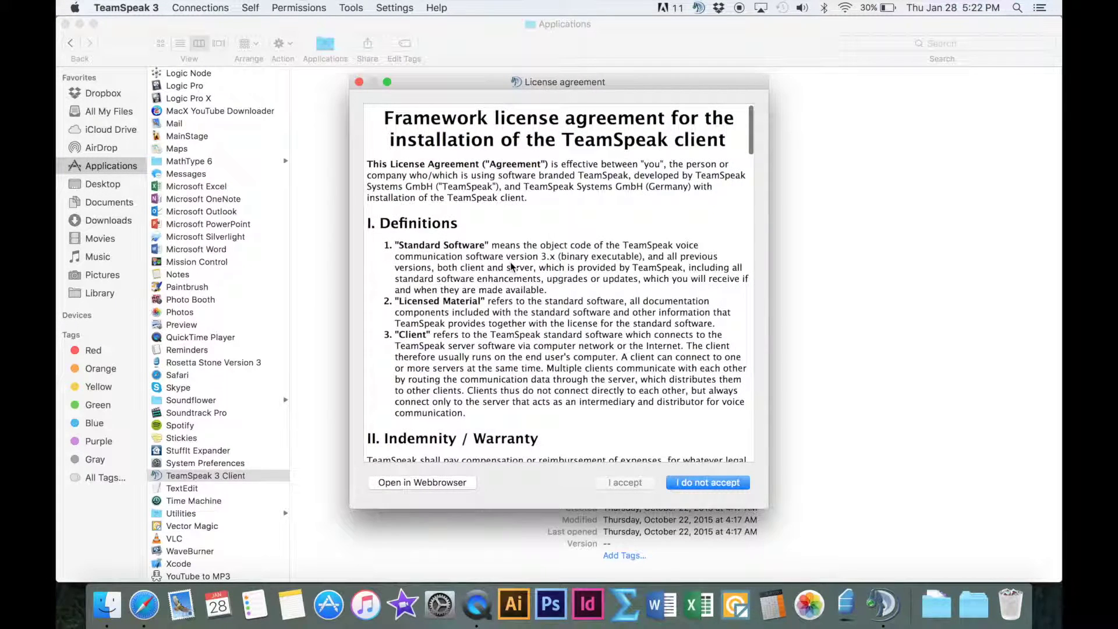
pyautogui.scroll(-20, 580, 316)
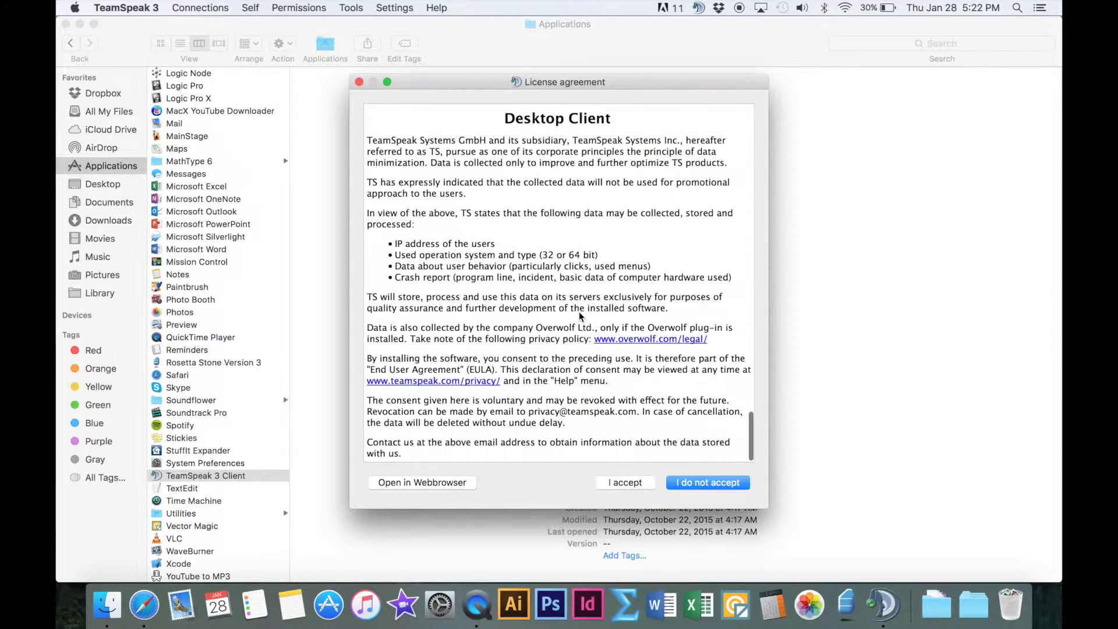
pyautogui.click(636, 482)
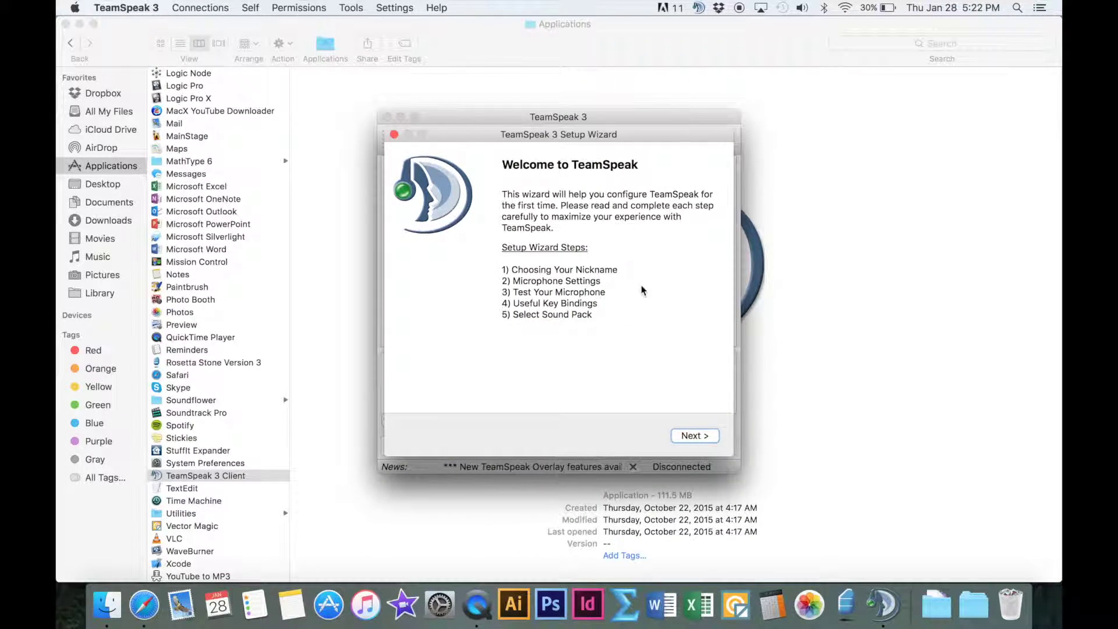
# Step: Set the nickname to "TZM Member (USA)" in the setup wizard and continue to the microphone settings
pyautogui.click(681, 437)
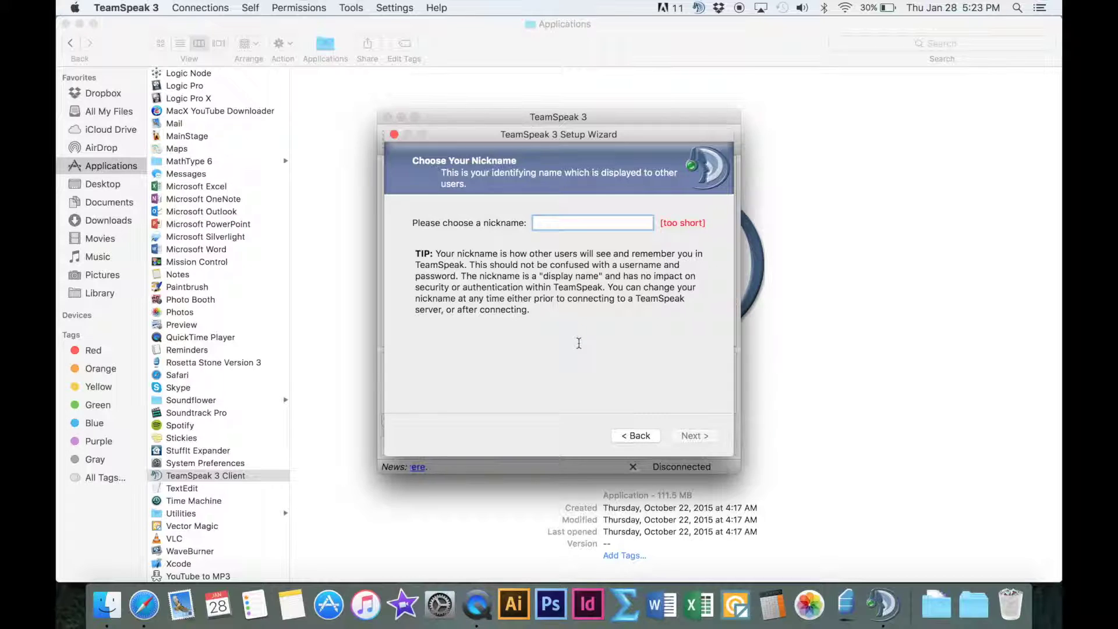
pyautogui.write('M Meber')
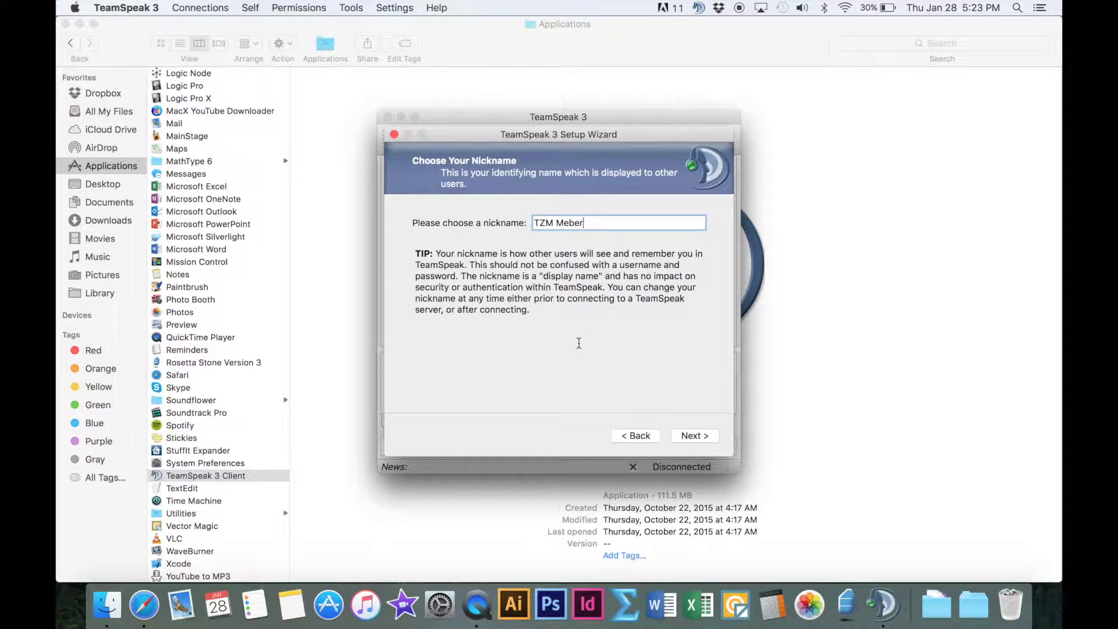
pyautogui.write(' (USA')
pyautogui.click(569, 222)
pyautogui.write('m')
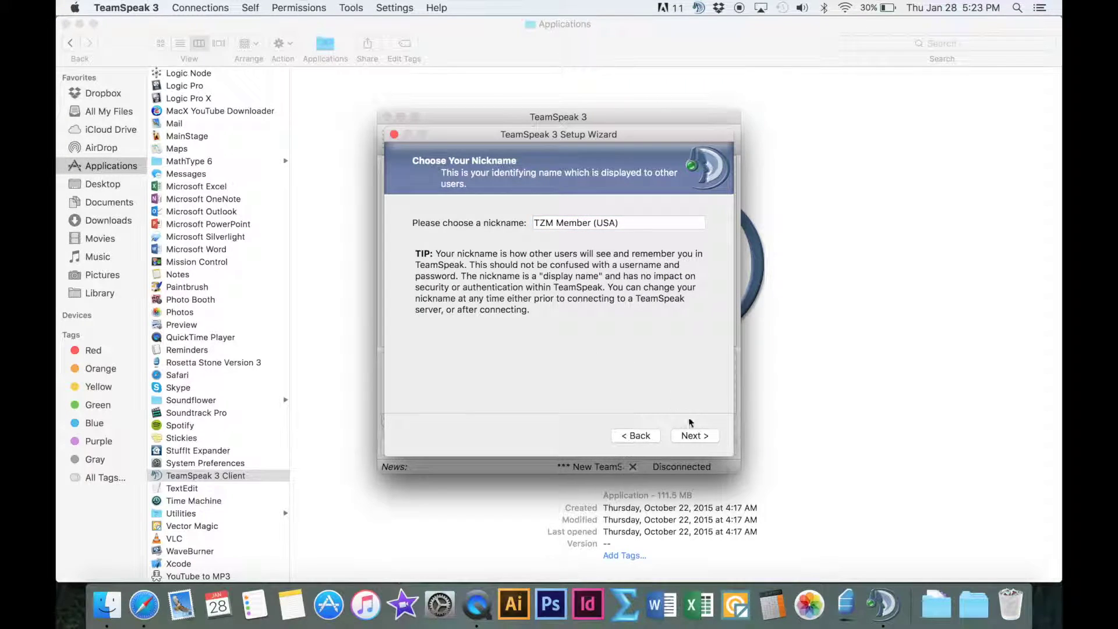
pyautogui.click(694, 435)
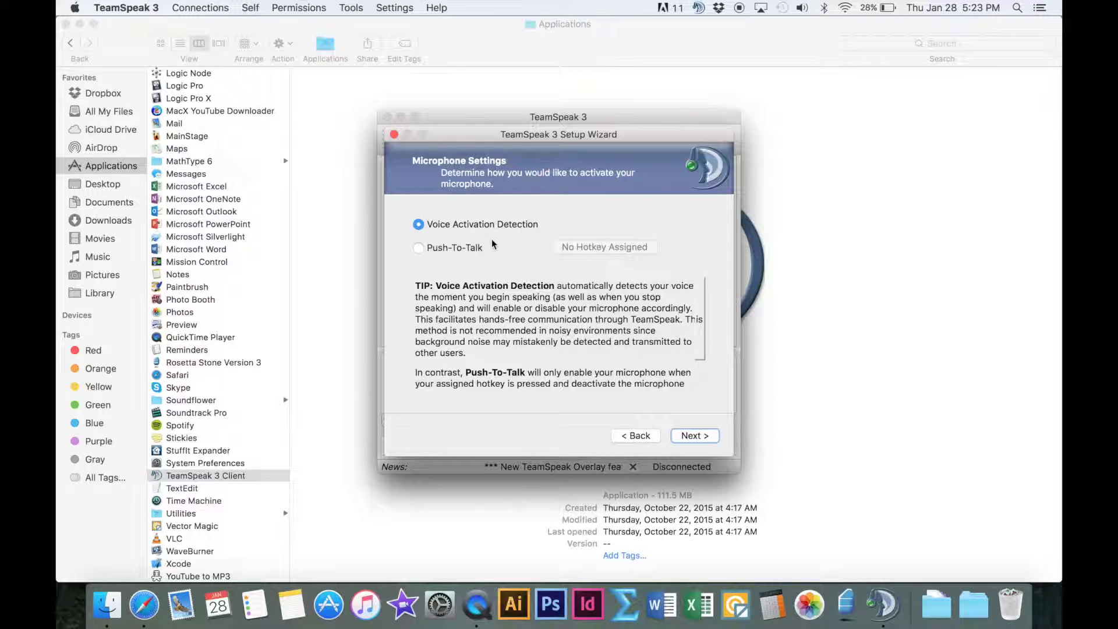
# Step: Choose Push-To-Talk with FN as its hotkey and continue past the microphone test
pyautogui.click(418, 248)
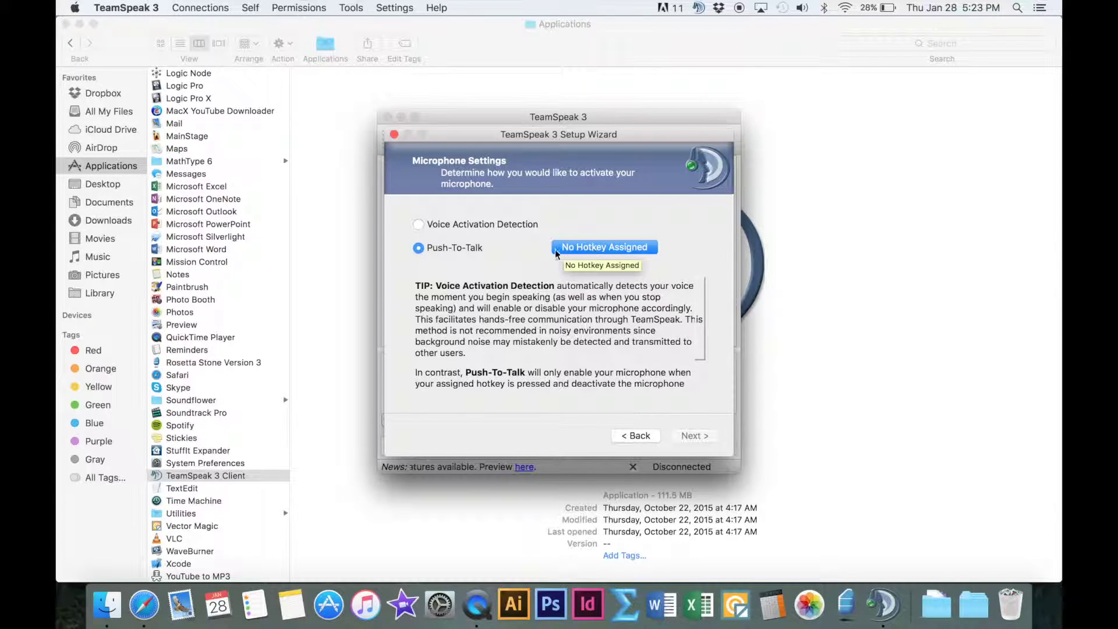
pyautogui.click(596, 248)
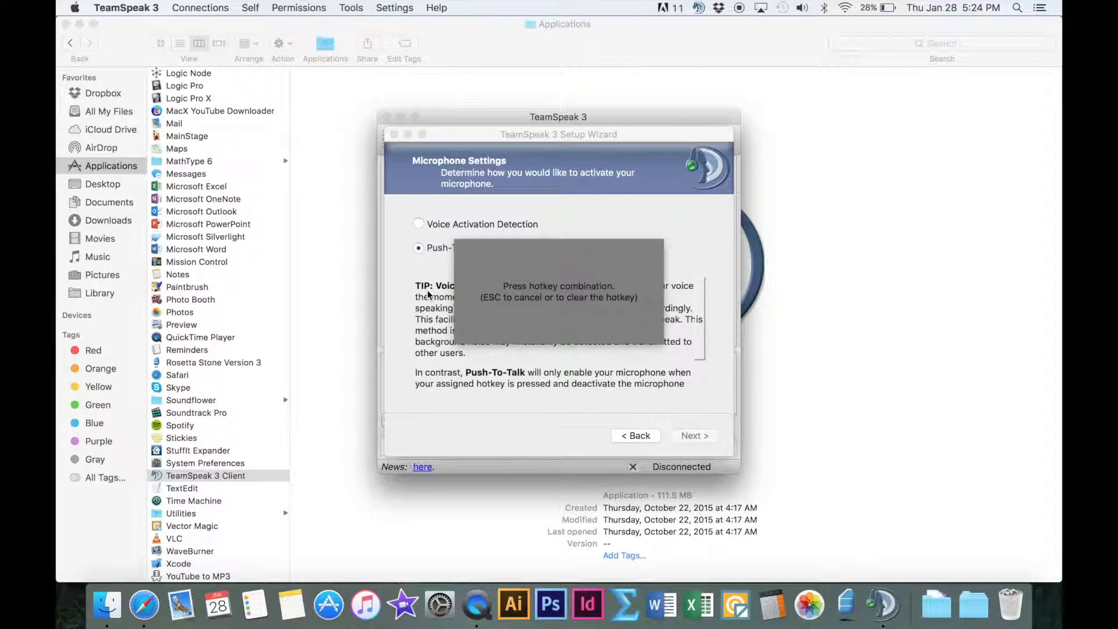
pyautogui.press('fn')
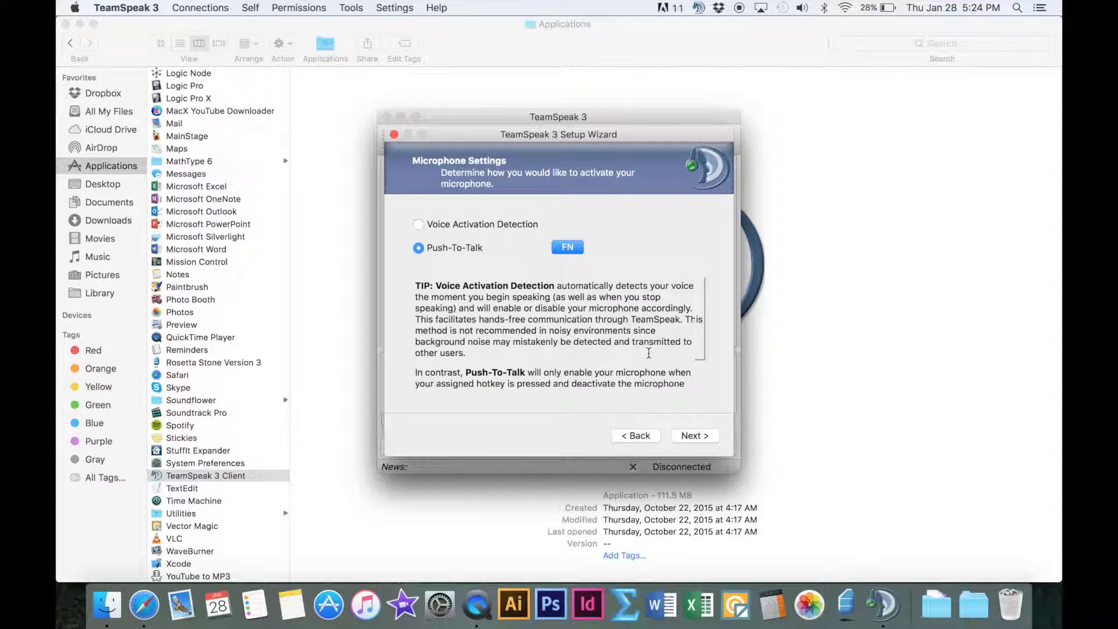
pyautogui.click(701, 438)
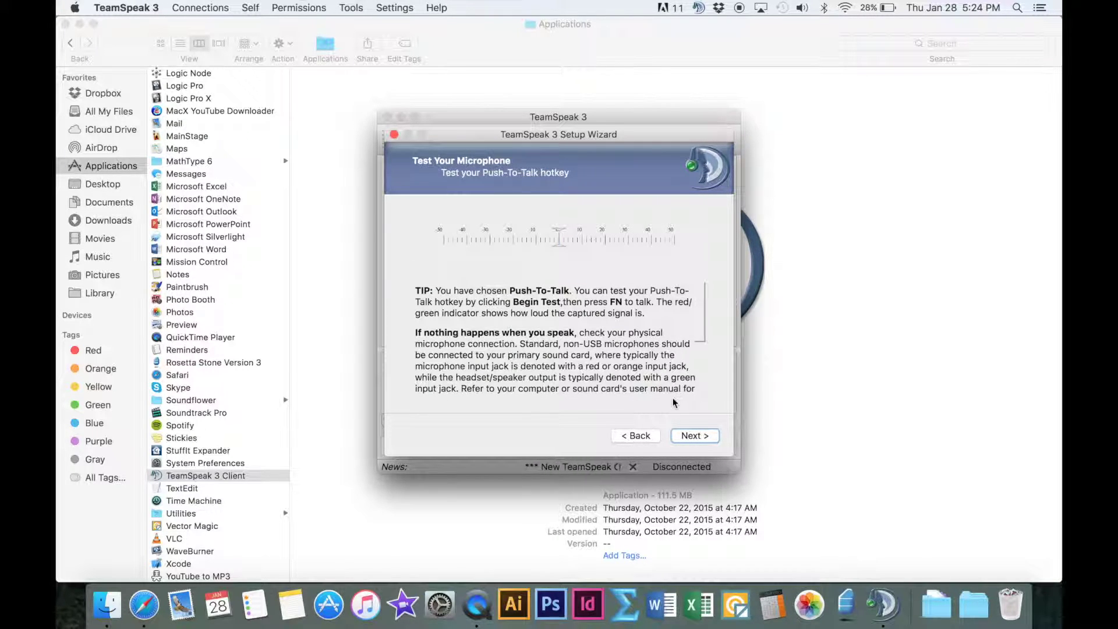
pyautogui.click(691, 436)
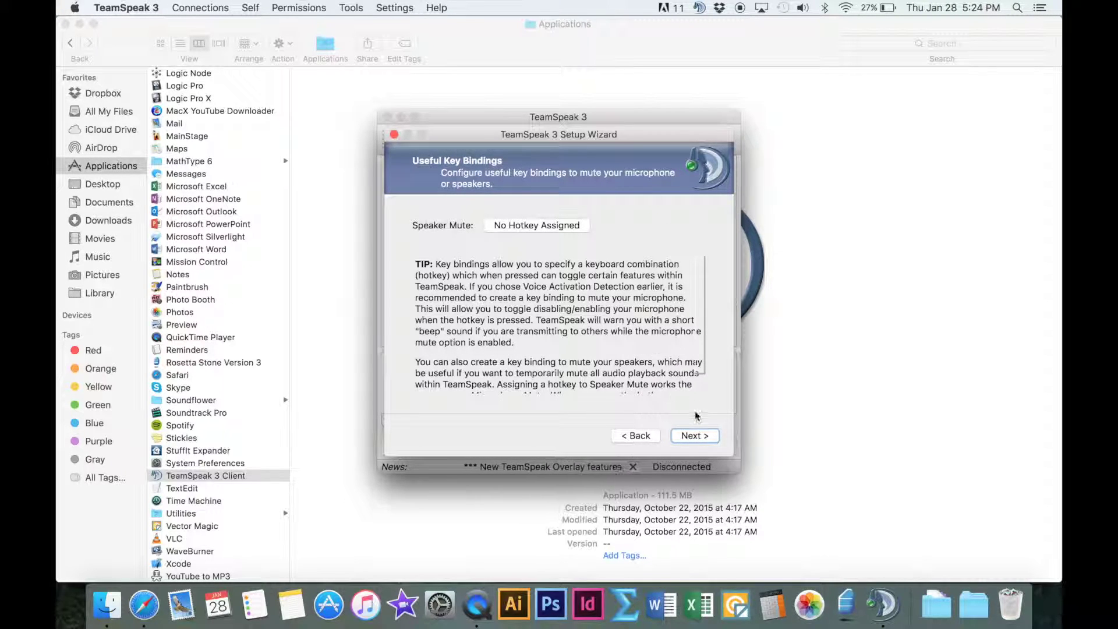
# Step: Skip the speaker mute hotkey, choose the Male sound pack, and finish the setup wizard without the public server list or server rental options
pyautogui.click(694, 436)
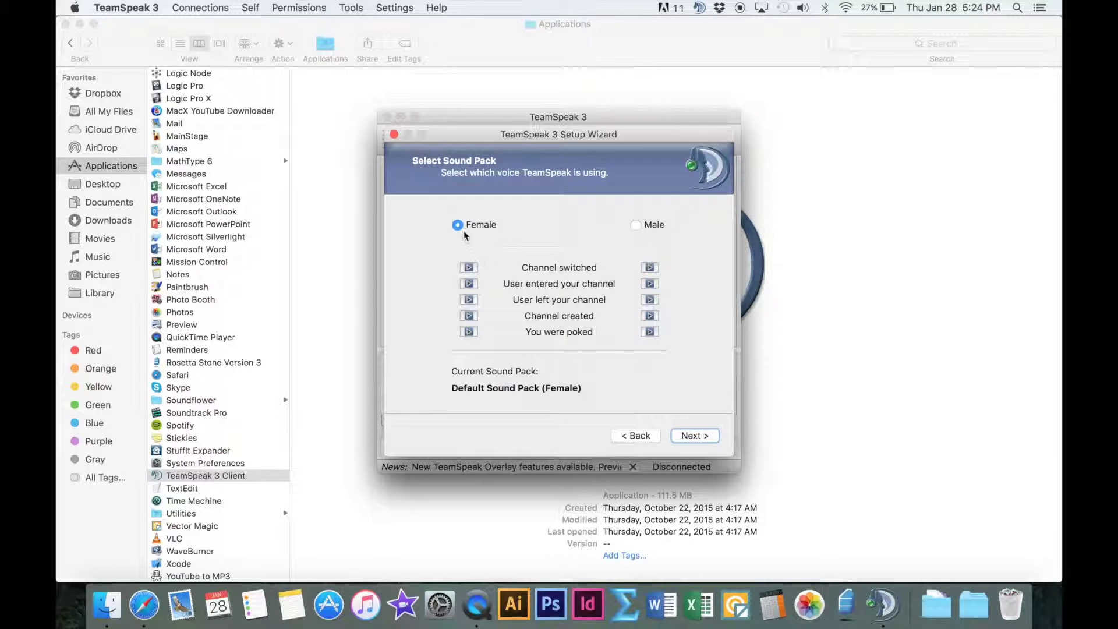
pyautogui.click(635, 225)
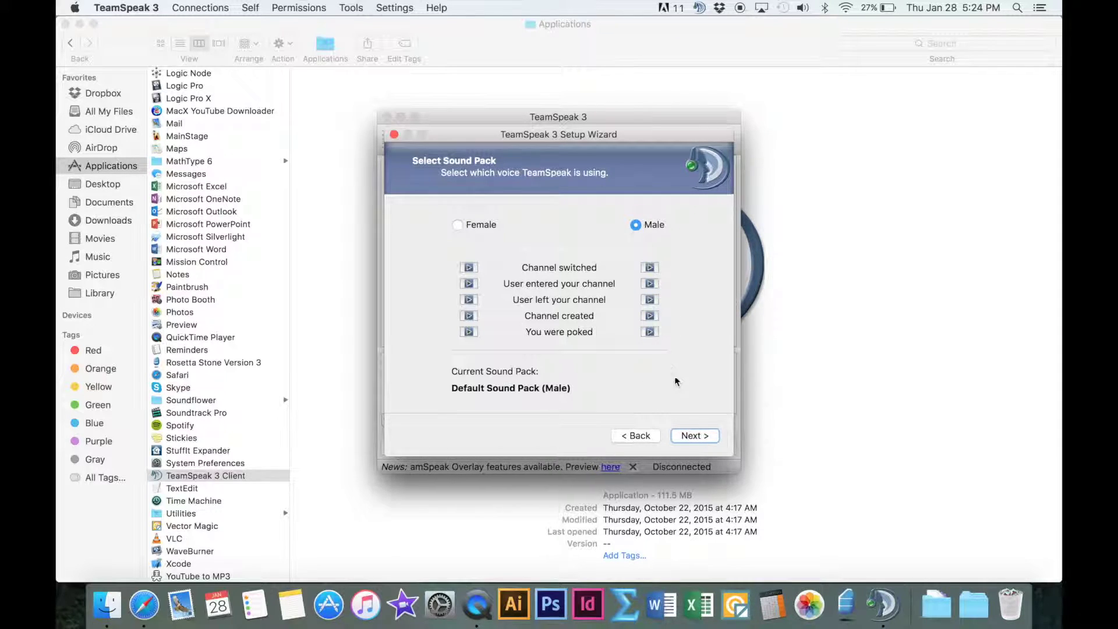
pyautogui.click(687, 436)
pyautogui.click(507, 380)
pyautogui.click(505, 396)
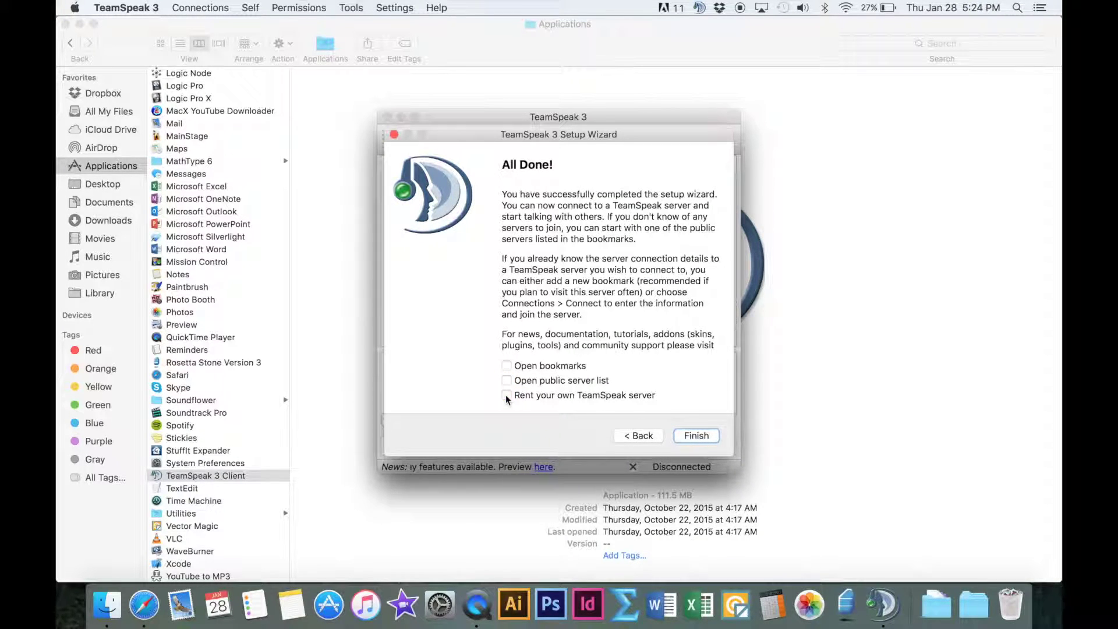
pyautogui.click(712, 437)
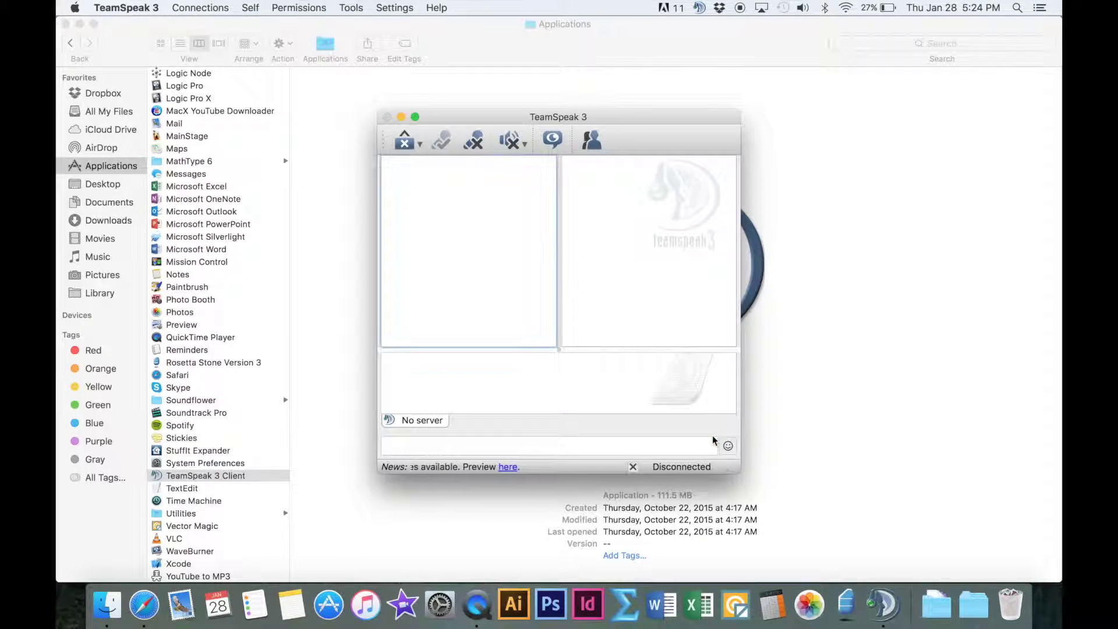
# Step: Enlarge the TeamSpeak 3 window to fill the screen and open the Connect dialog
pyautogui.moveTo(449, 117); pyautogui.dragTo(130, 3)
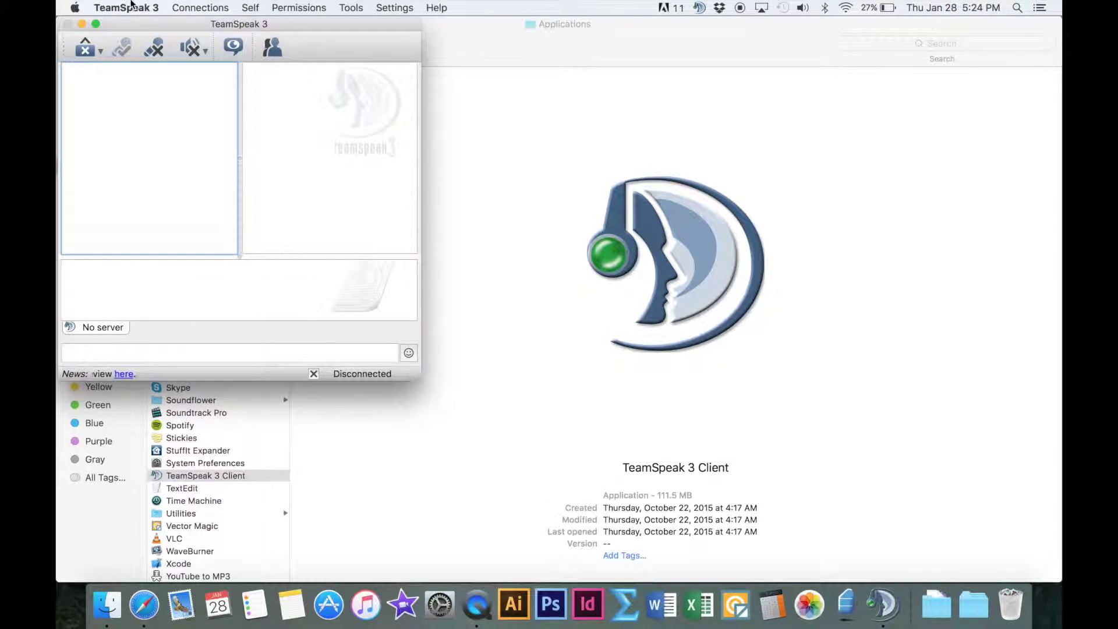
pyautogui.moveTo(411, 379); pyautogui.dragTo(1058, 579)
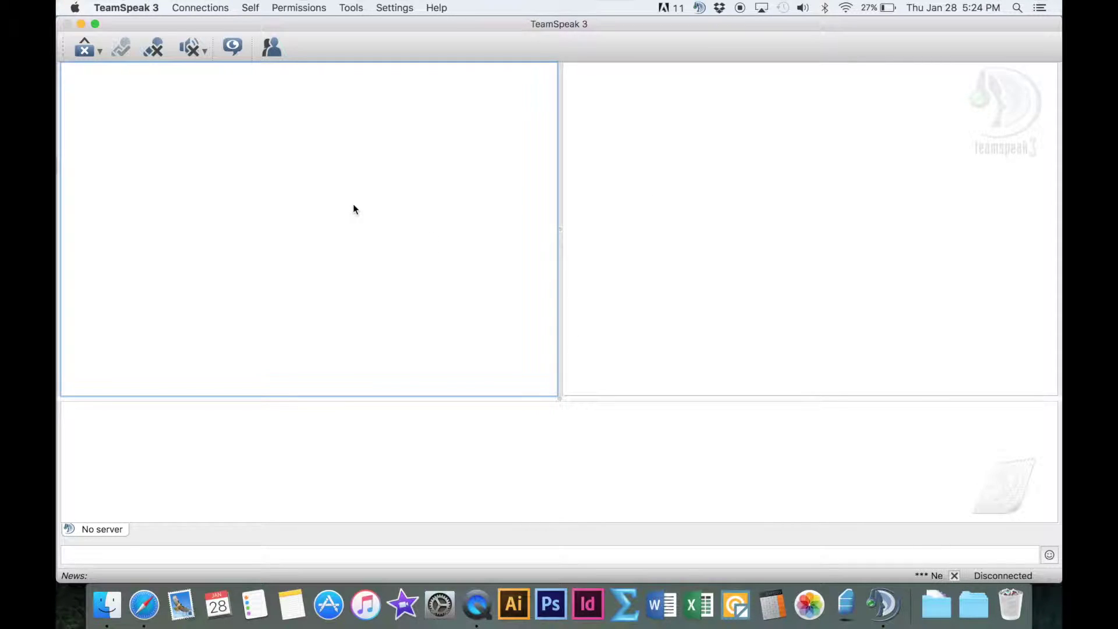
pyautogui.click(199, 8)
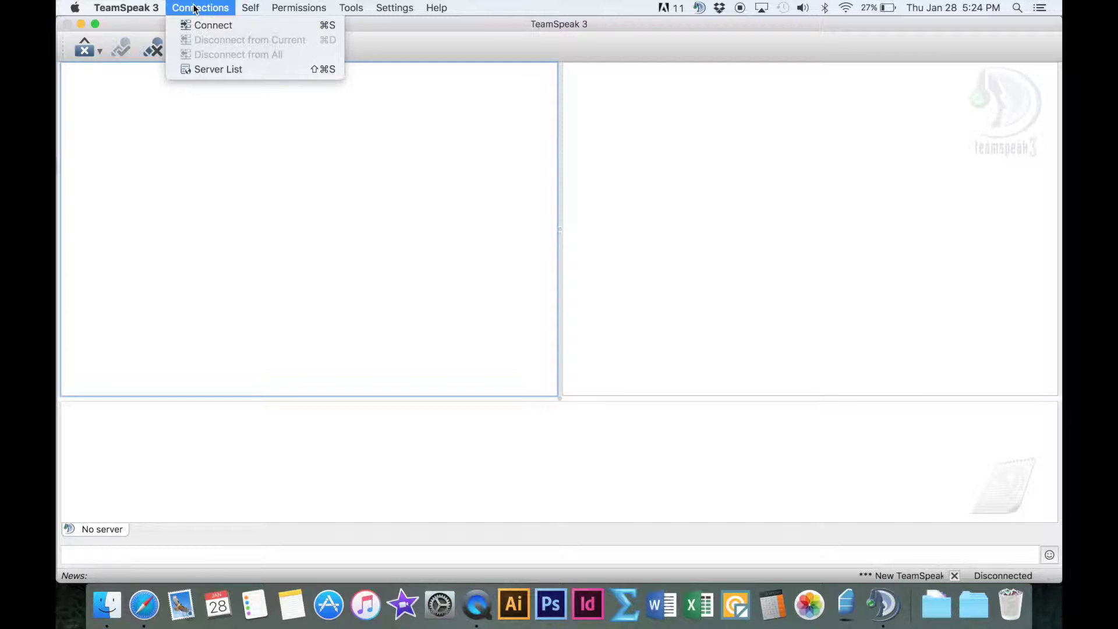
pyautogui.click(214, 29)
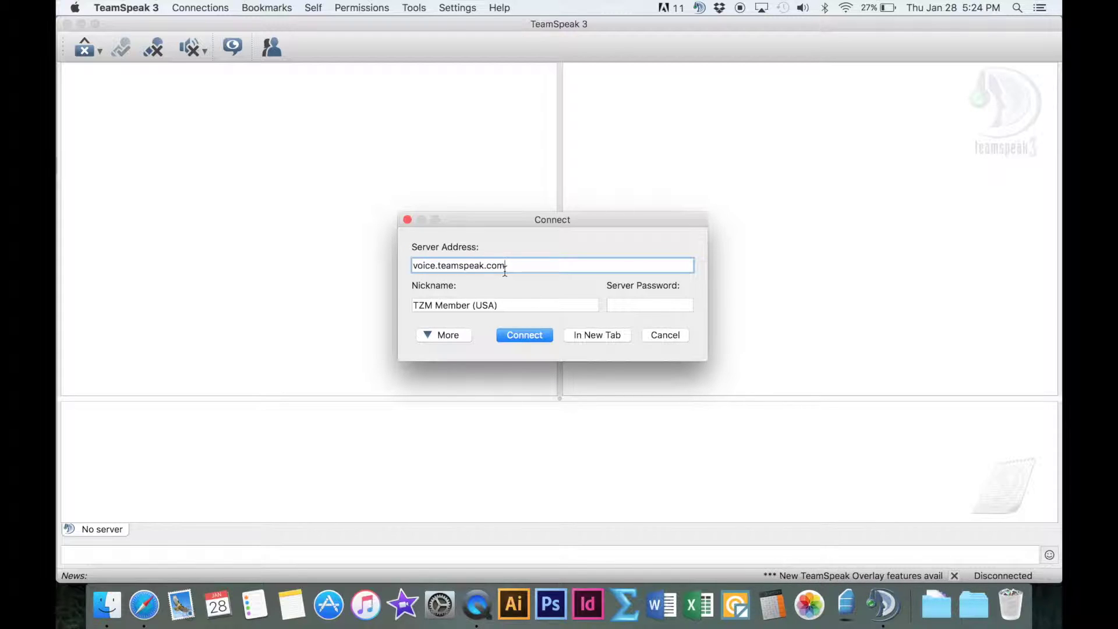
# Step: Switch to Safari and copy the server address from the Login Details on the TZM Teamspeak voice chat page
pyautogui.hotkey('ctrl', 'Up')
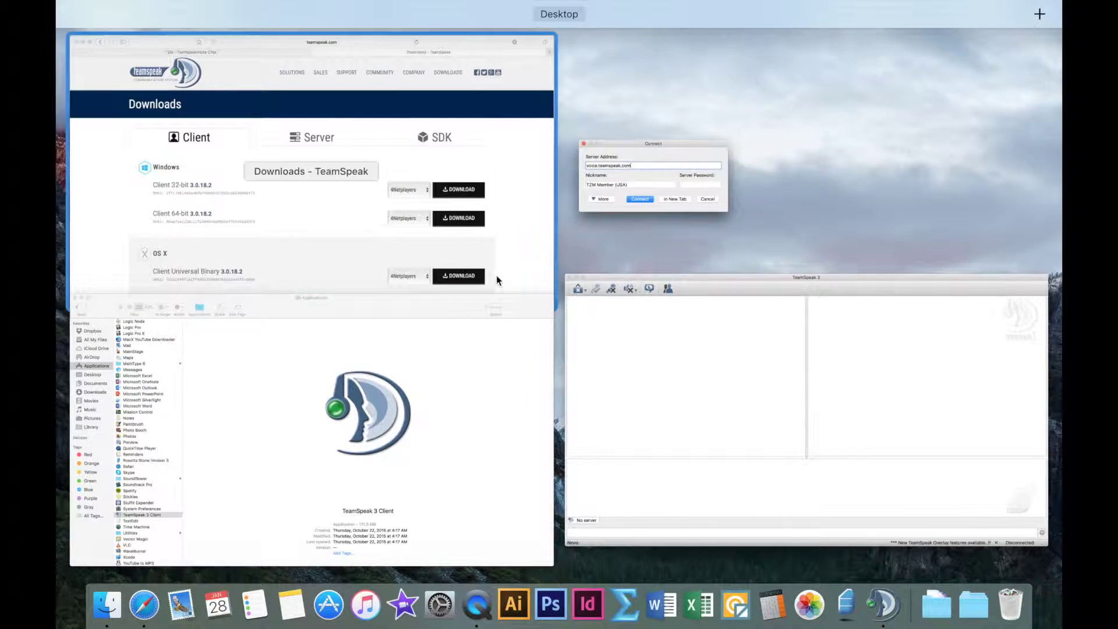
pyautogui.click(311, 191)
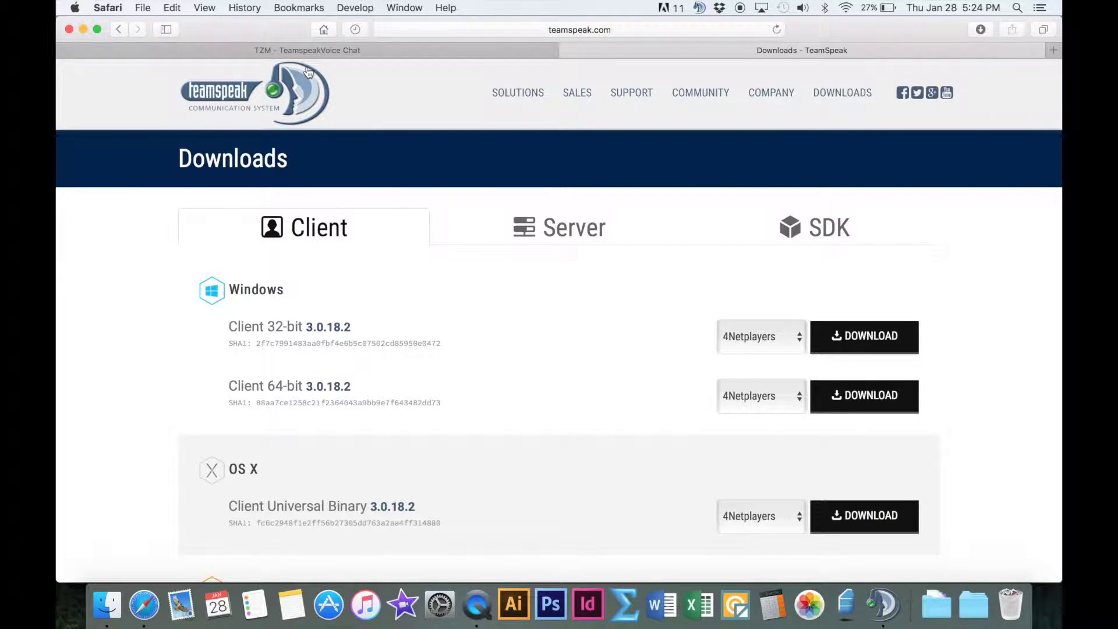
pyautogui.click(298, 50)
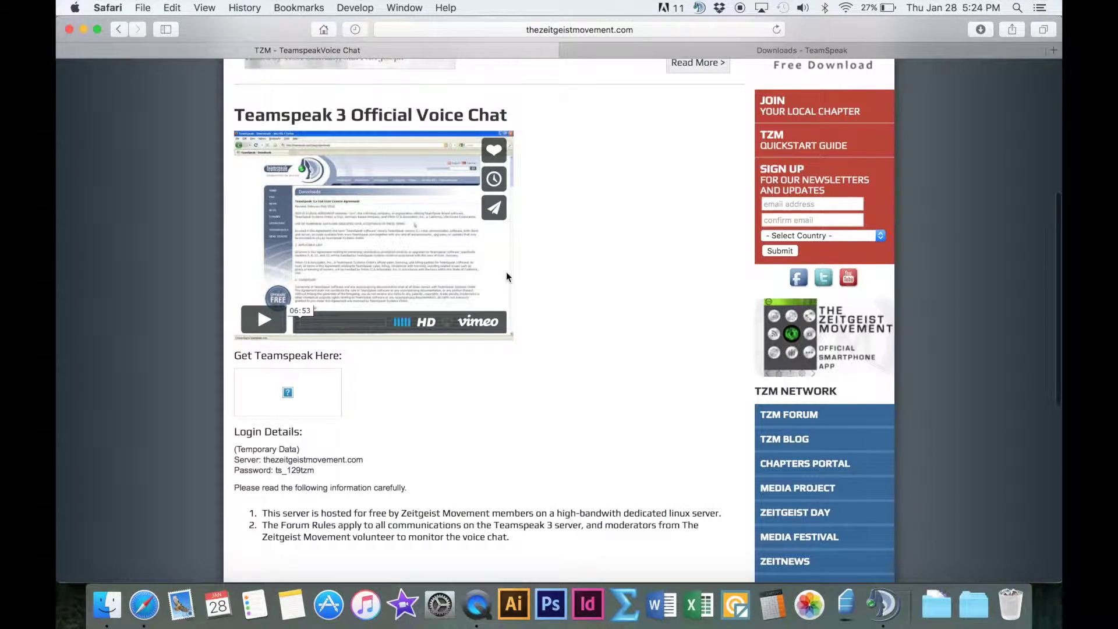
pyautogui.scroll(-4, 506, 272)
pyautogui.scroll(15, 273, 344)
pyautogui.scroll(-15, 273, 343)
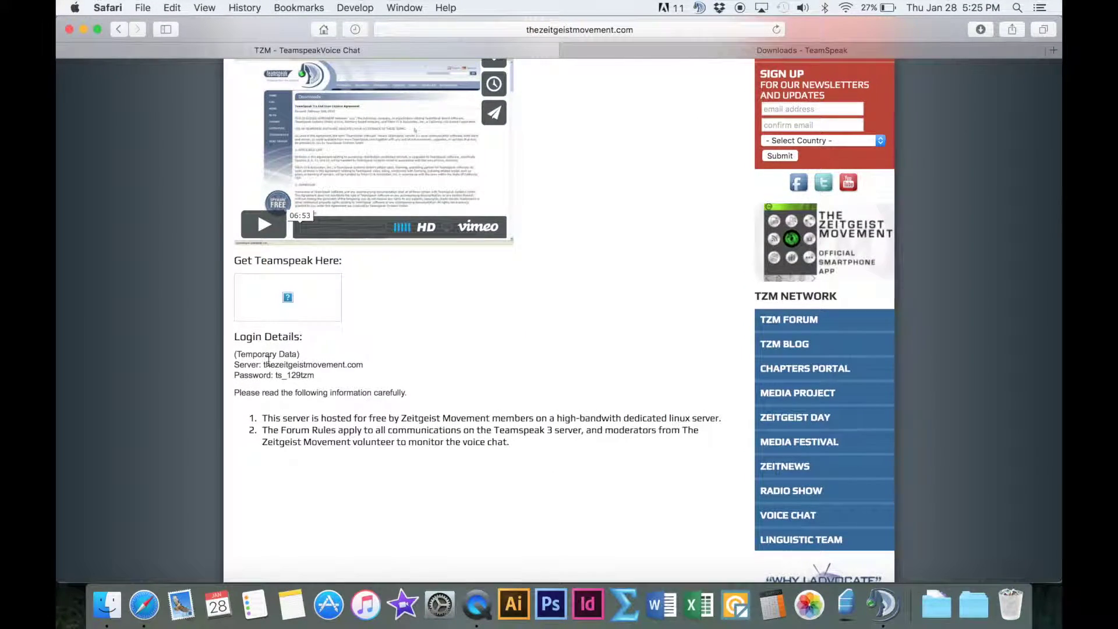
pyautogui.moveTo(263, 364); pyautogui.dragTo(366, 361)
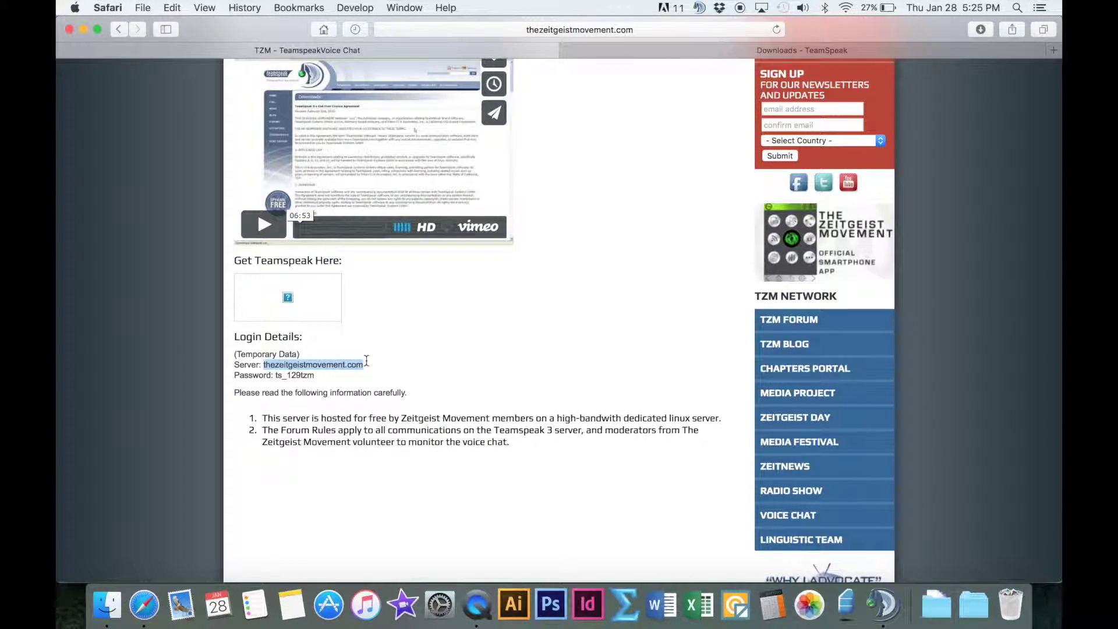
pyautogui.press('super+c')
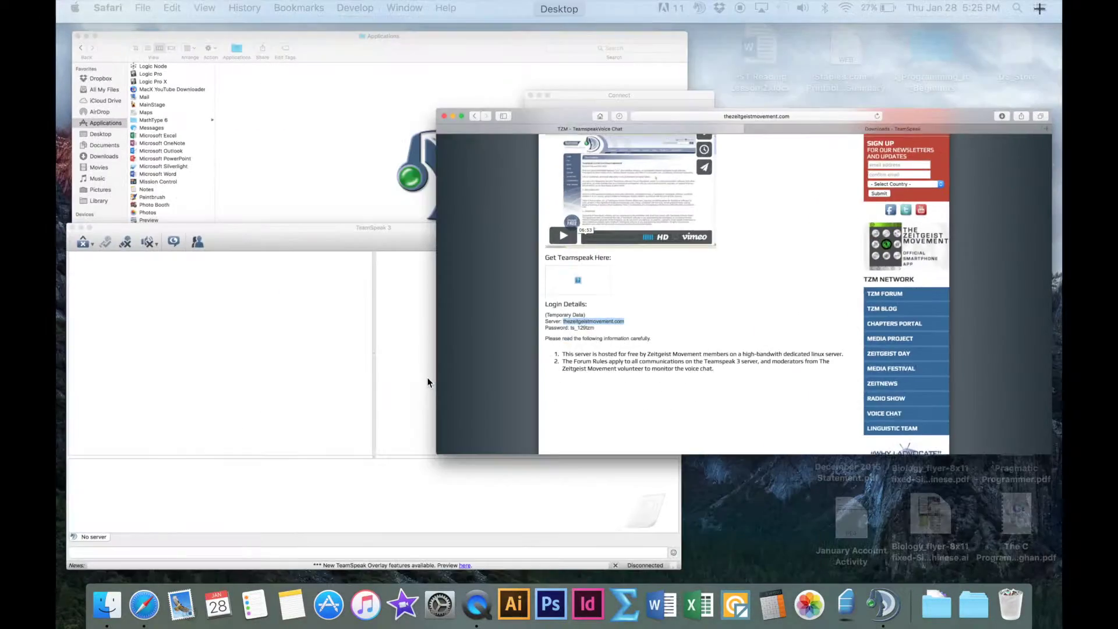
# Step: Return to the TeamSpeak Connect dialog and set the server address to thezeitgeistmovement.com
pyautogui.hotkey('ctrl', 'Up')
pyautogui.click(604, 114)
pyautogui.moveTo(505, 265); pyautogui.dragTo(377, 250)
pyautogui.press('super+v')
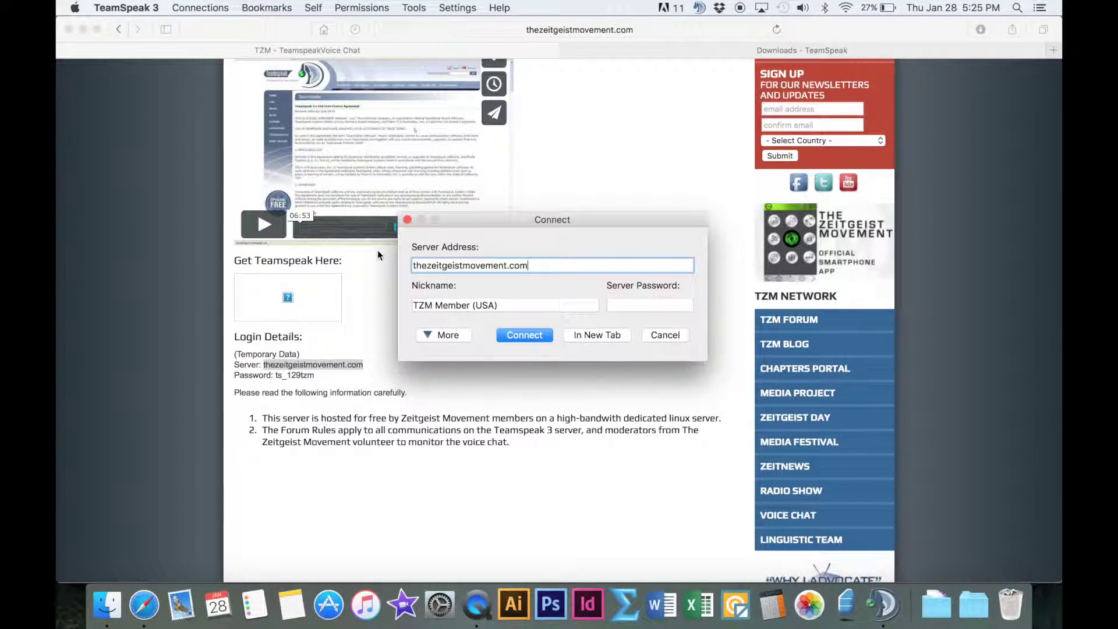
# Step: Copy the server password from the web page's Login Details into the Server Password field, connect to the server, and dismiss the welcome message
pyautogui.click(376, 368)
pyautogui.moveTo(276, 376); pyautogui.dragTo(314, 375)
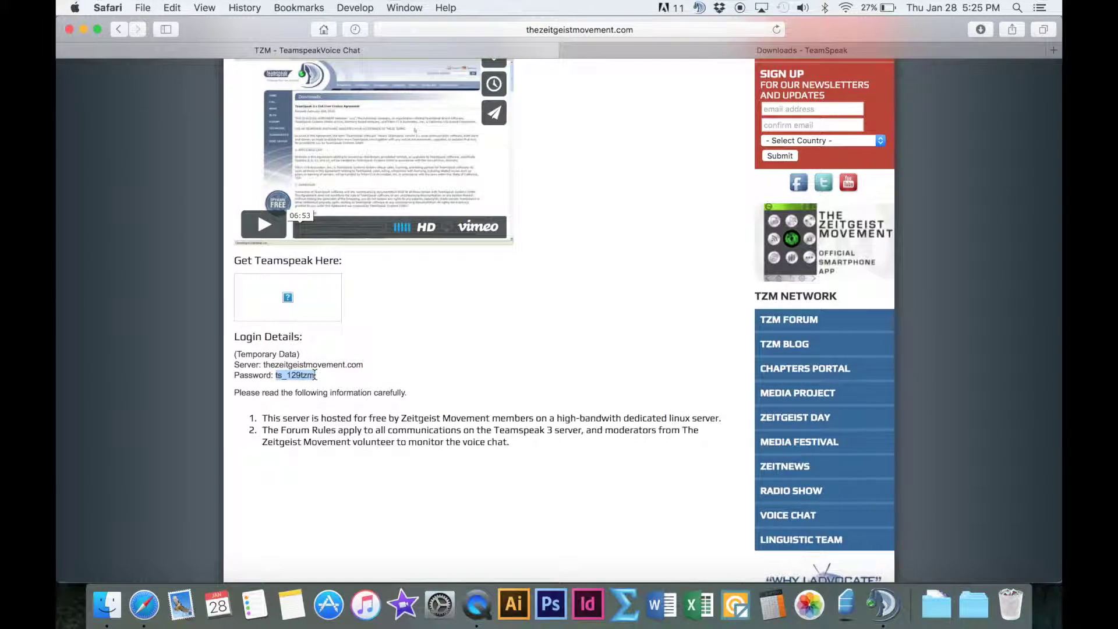
pyautogui.hotkey('ctrl', 'Up')
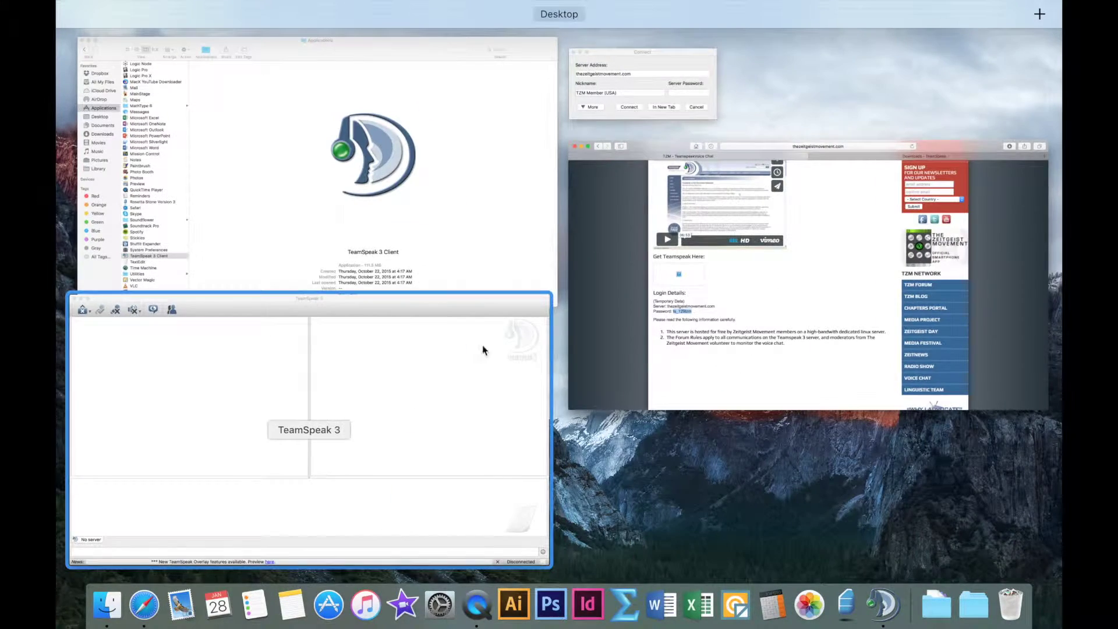
pyautogui.click(633, 93)
pyautogui.click(647, 303)
pyautogui.press('super+v')
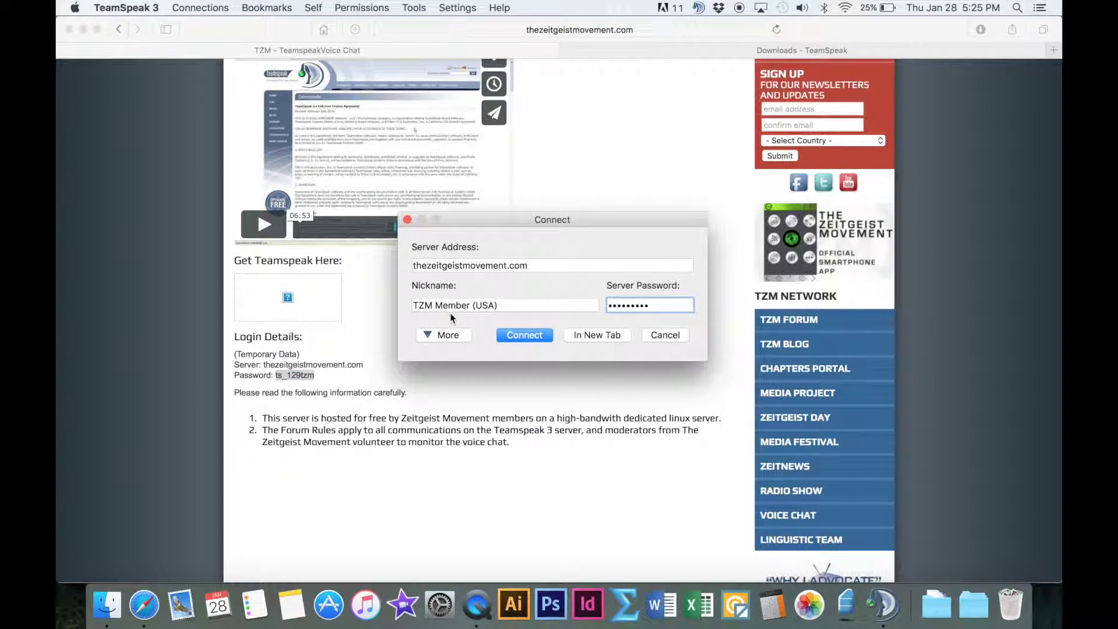
pyautogui.click(530, 335)
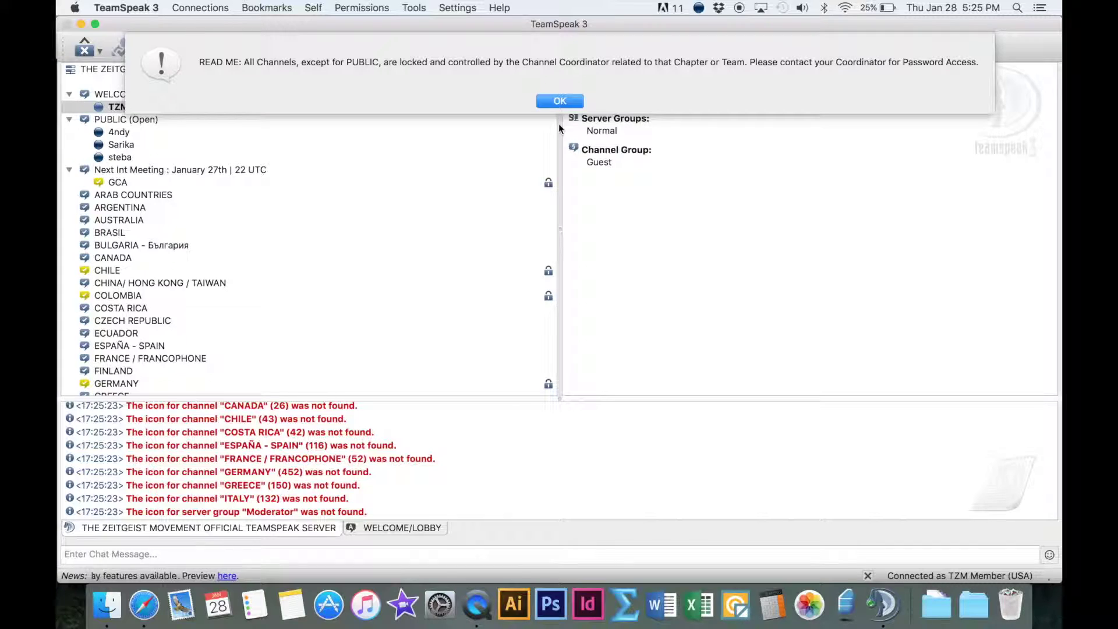
pyautogui.click(556, 103)
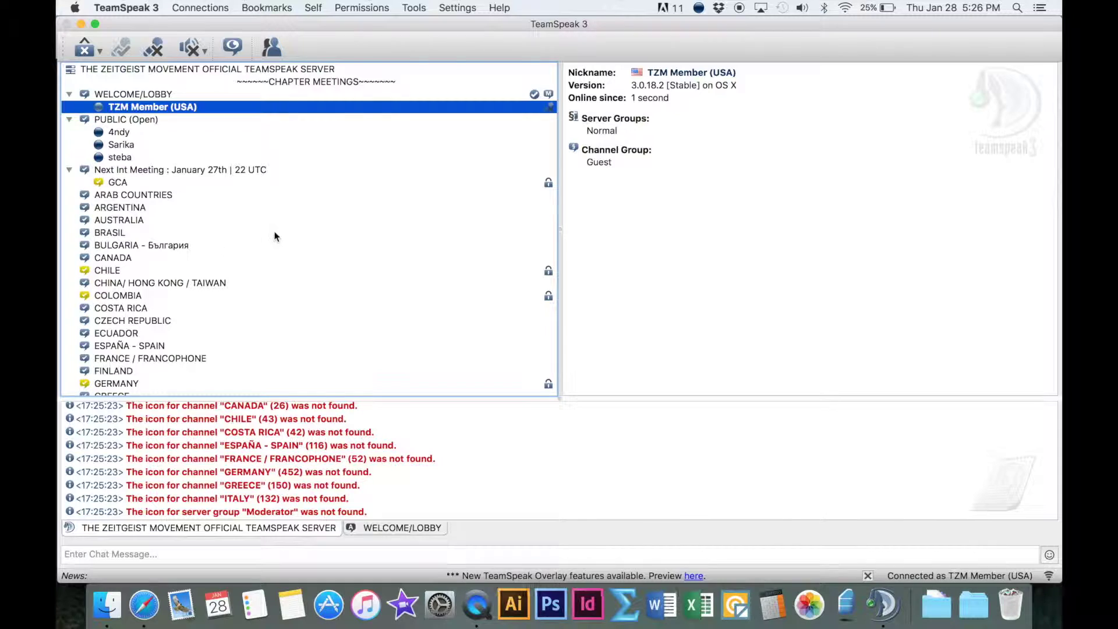
# Step: Look through the server's channel list and join the "Next Int Meeting : January 27th | 22 UTC" channel
pyautogui.scroll(-5, 276, 235)
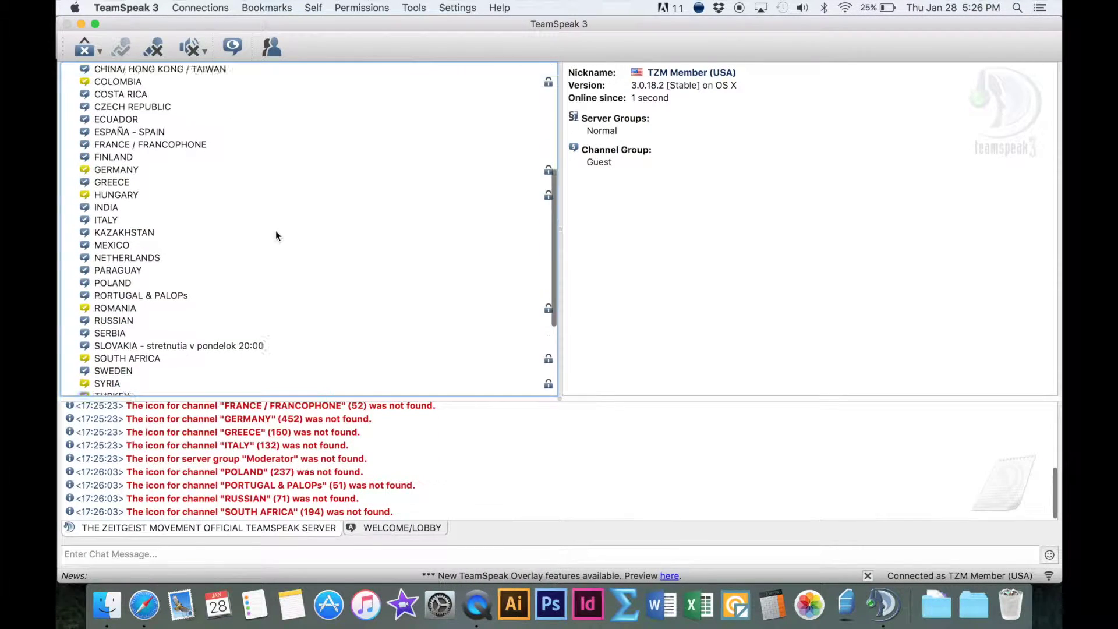
pyautogui.scroll(5, 276, 235)
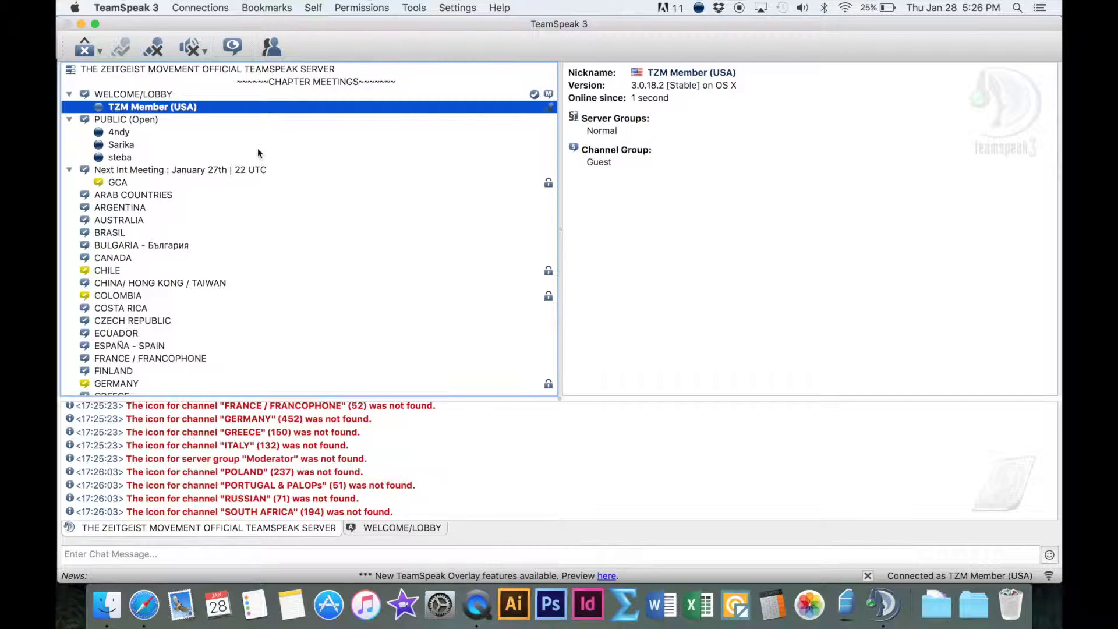
pyautogui.click(111, 171)
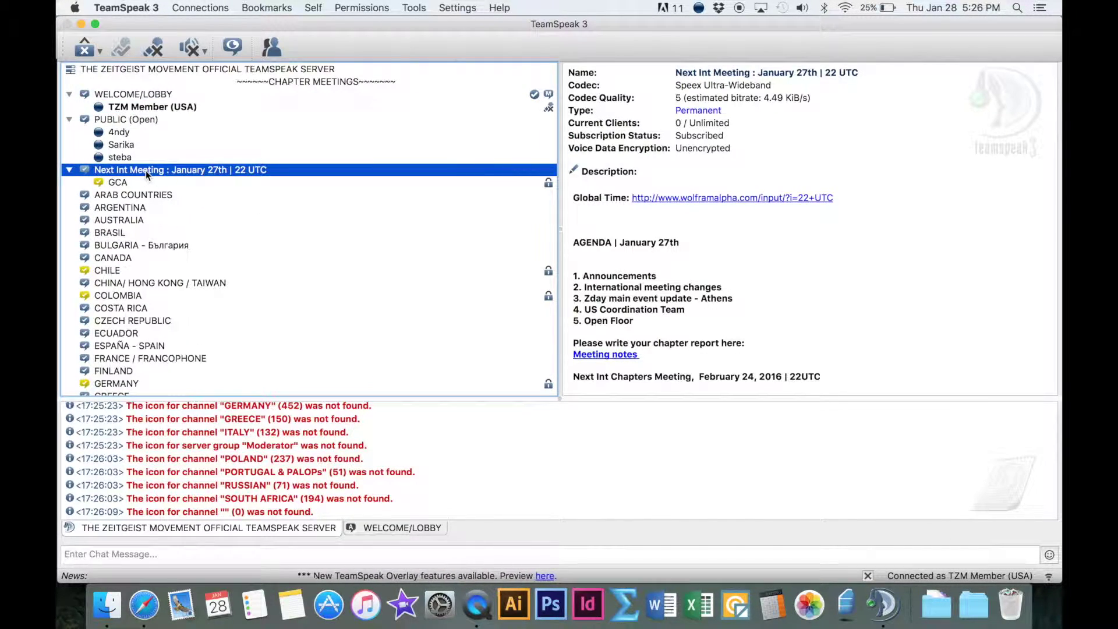
pyautogui.doubleClick(146, 170)
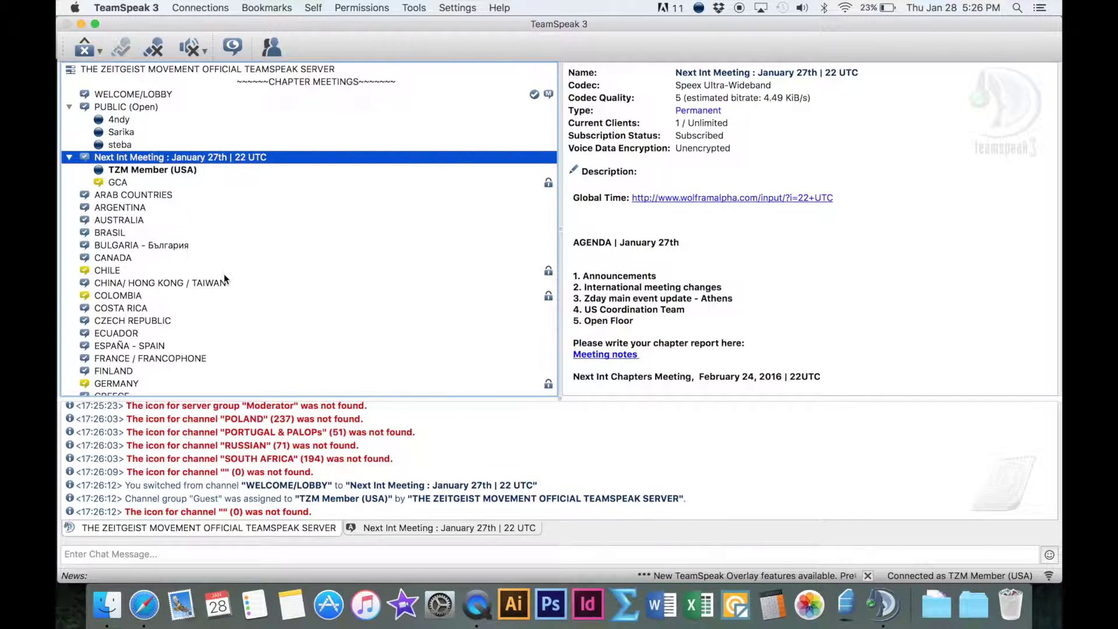
# Step: Browse the chapter and team channels and switch to the TEMPORARY-CHANNELS channel at the end of the list
pyautogui.scroll(-10, 225, 279)
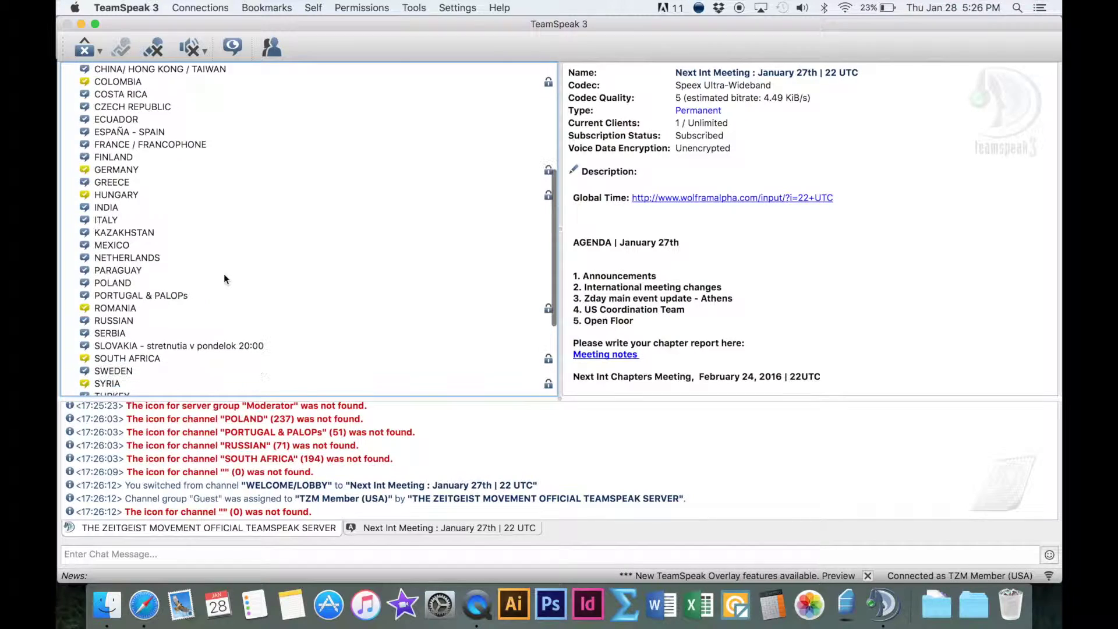
pyautogui.scroll(-6, 225, 279)
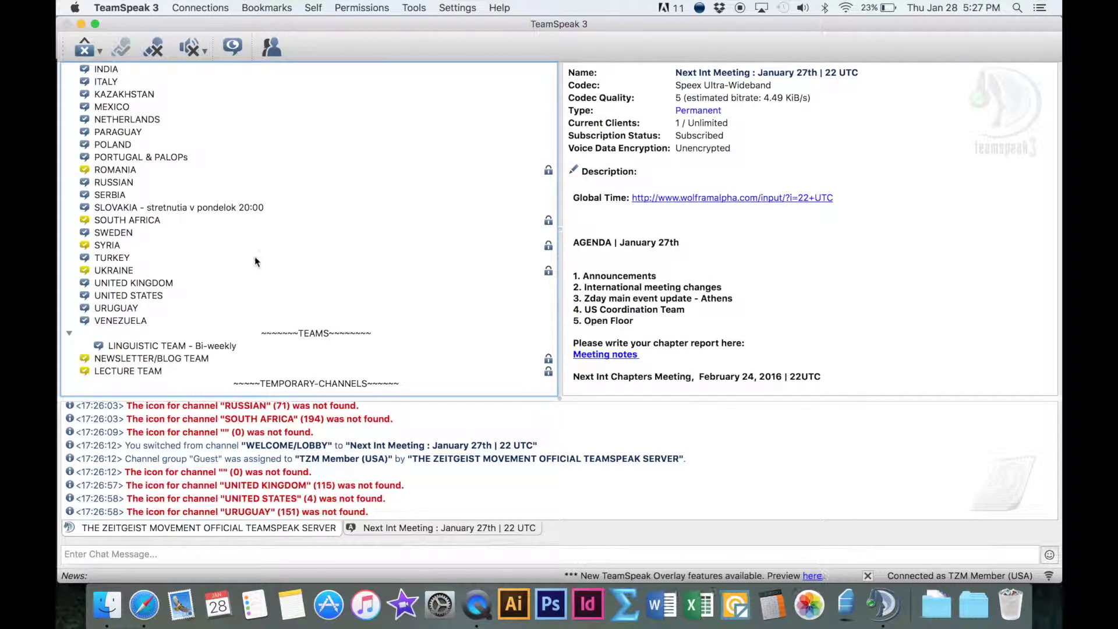
pyautogui.scroll(20, 254, 256)
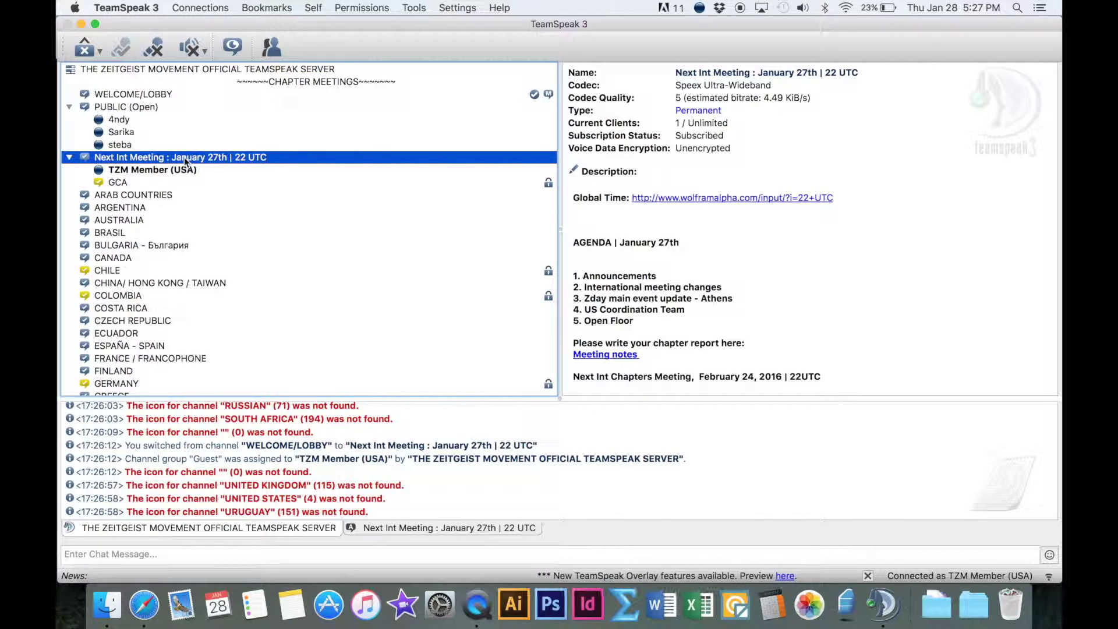
pyautogui.scroll(-1, 341, 203)
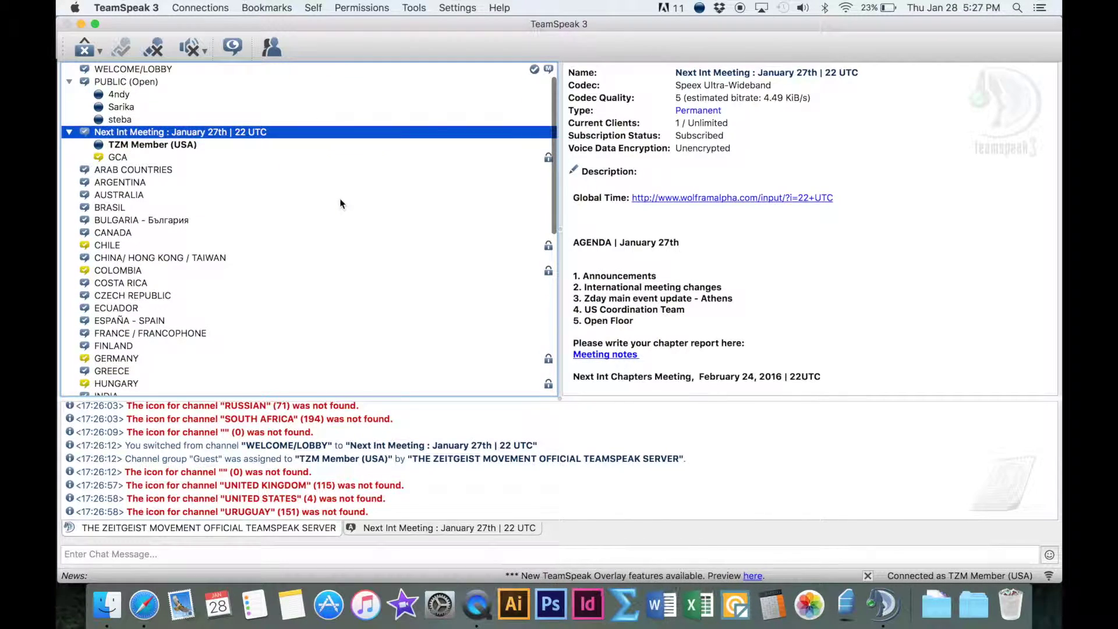
pyautogui.scroll(1, 341, 203)
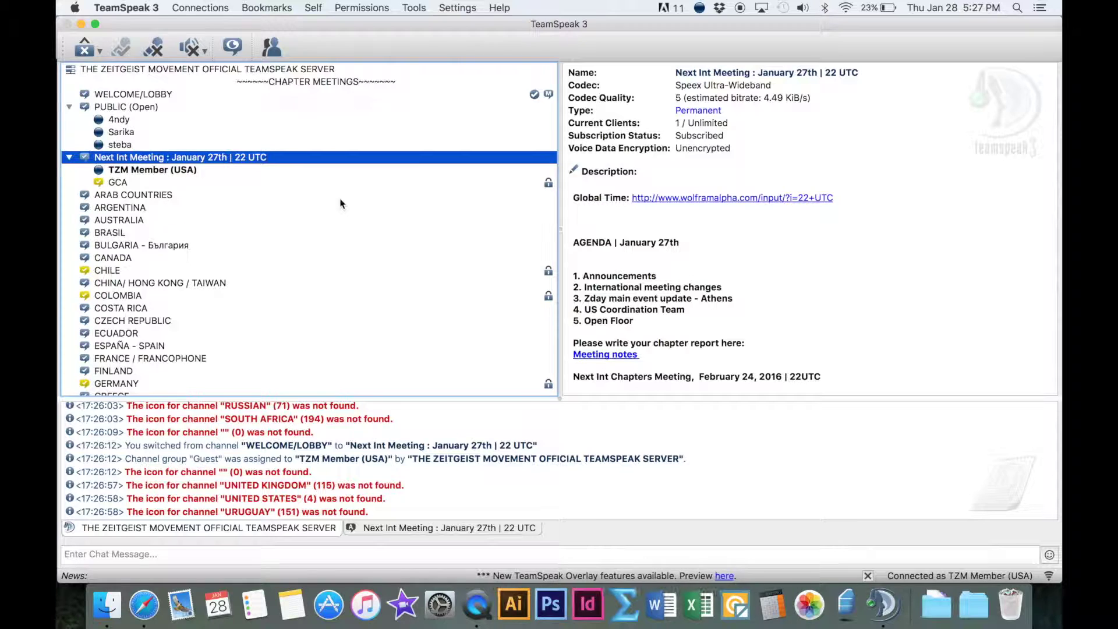
pyautogui.scroll(-10, 341, 203)
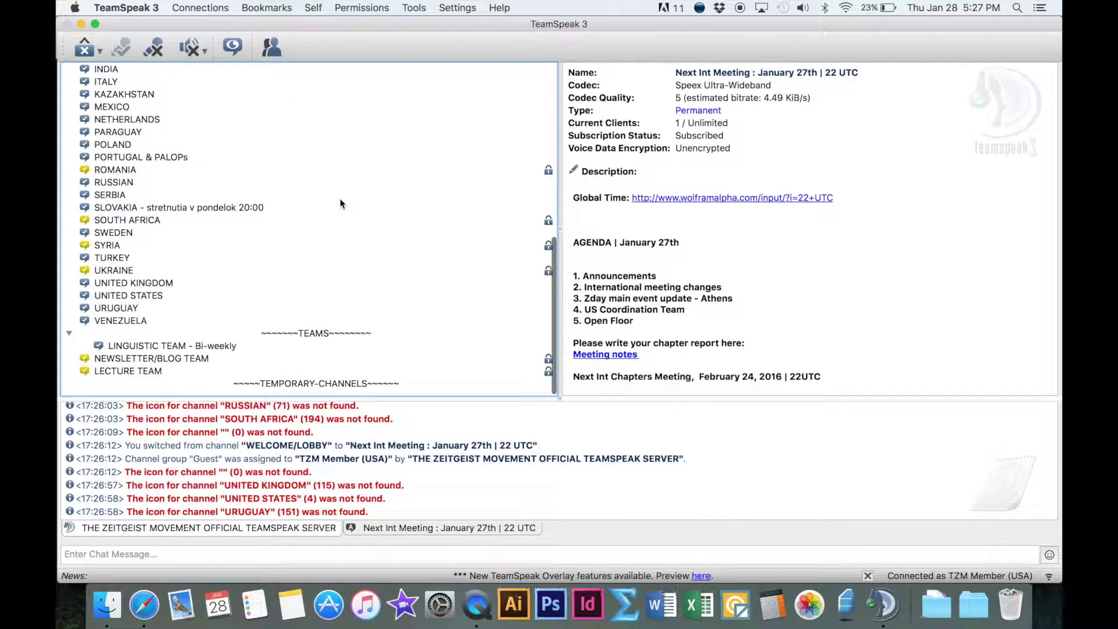
pyautogui.doubleClick(330, 381)
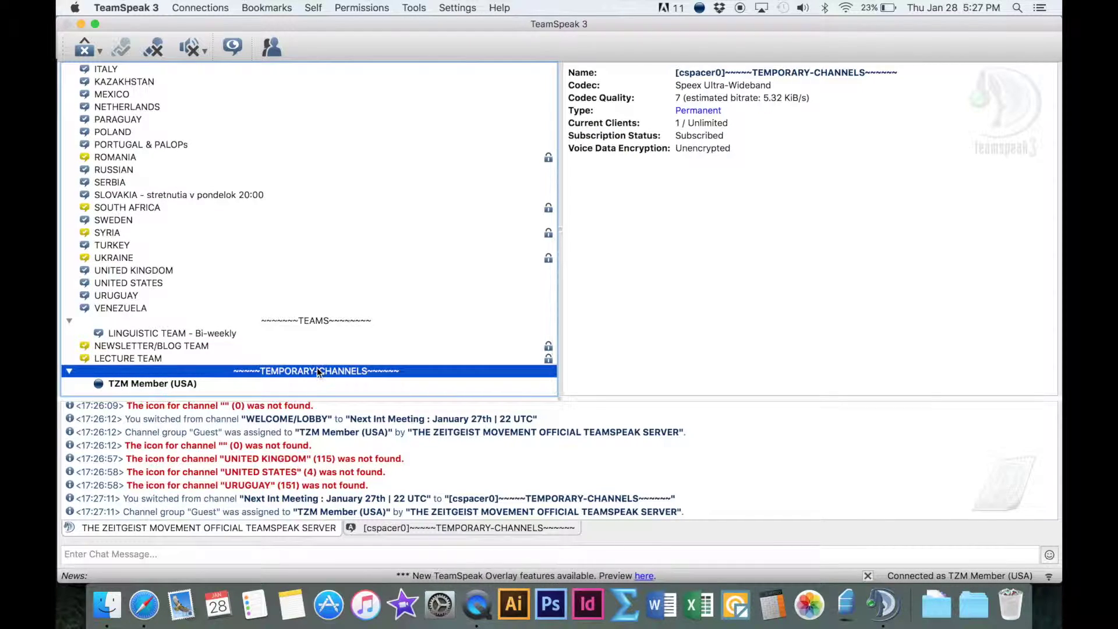
# Step: Create a temporary channel after TEMPORARY-CHANNELS named "Local Chapter Meeting", with topic "TZM Meeting", description "Important TZM Stuff" and no password
pyautogui.rightClick(317, 371)
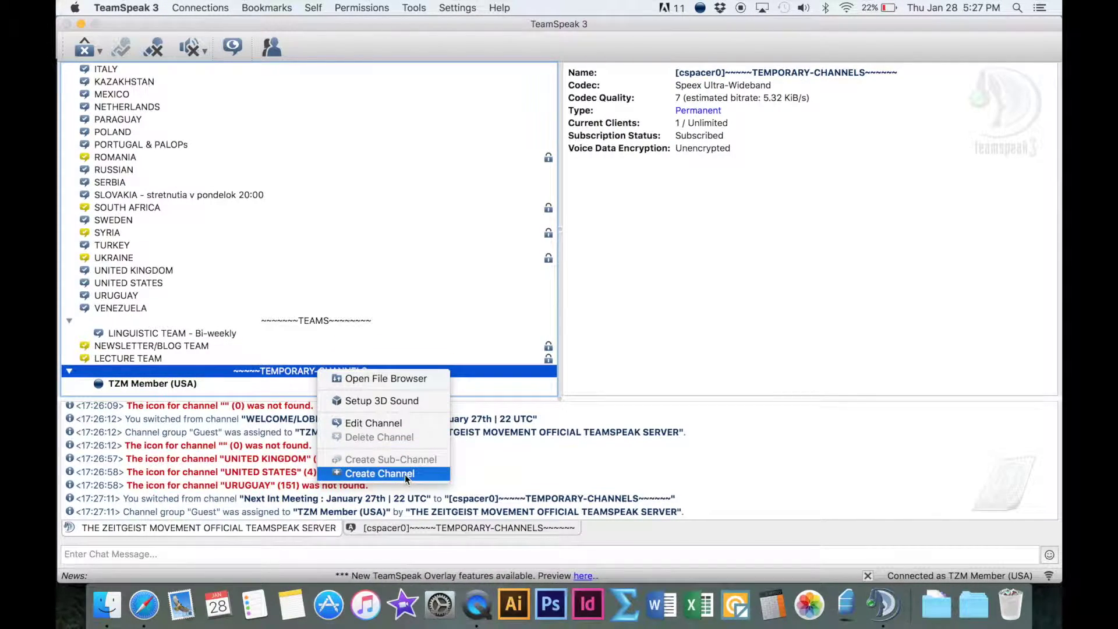
pyautogui.click(387, 474)
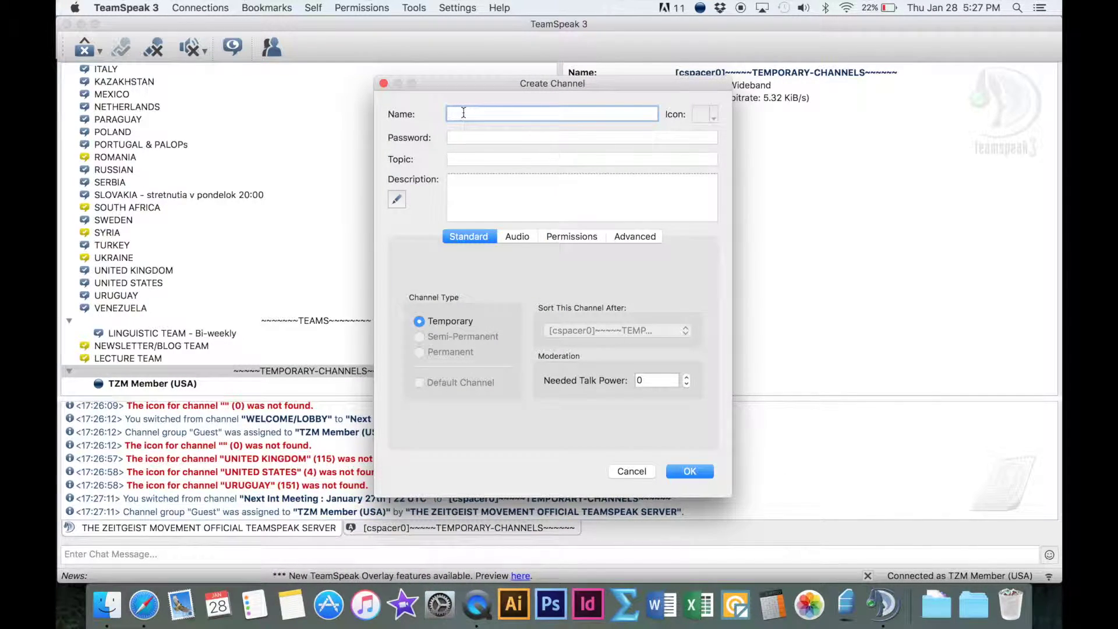
pyautogui.write('Local Chapter Meeting')
pyautogui.click(482, 136)
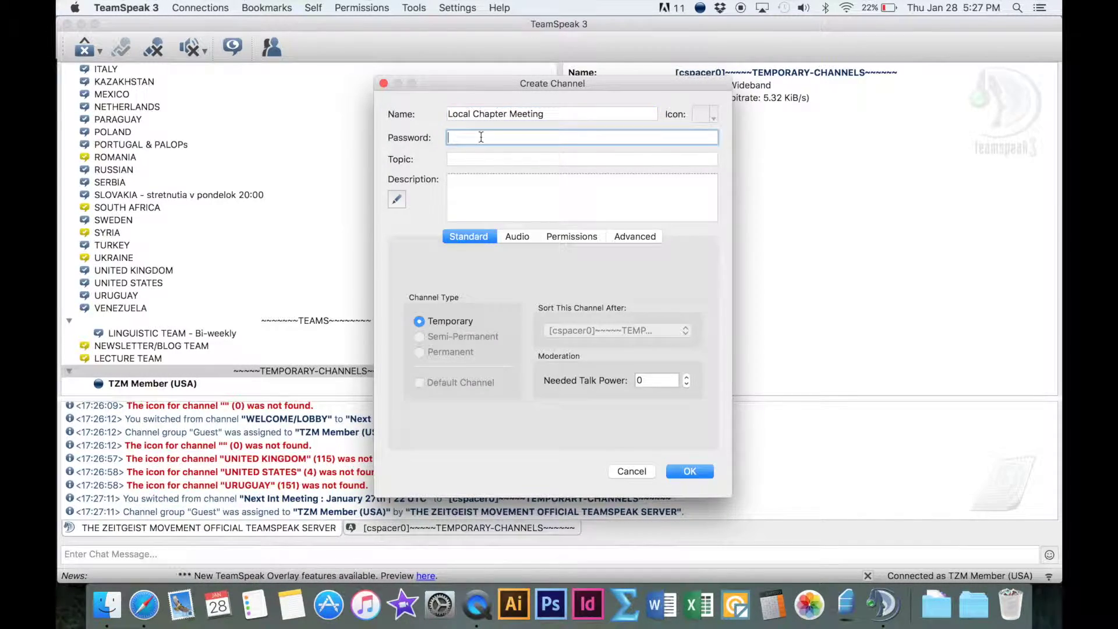
pyautogui.click(513, 159)
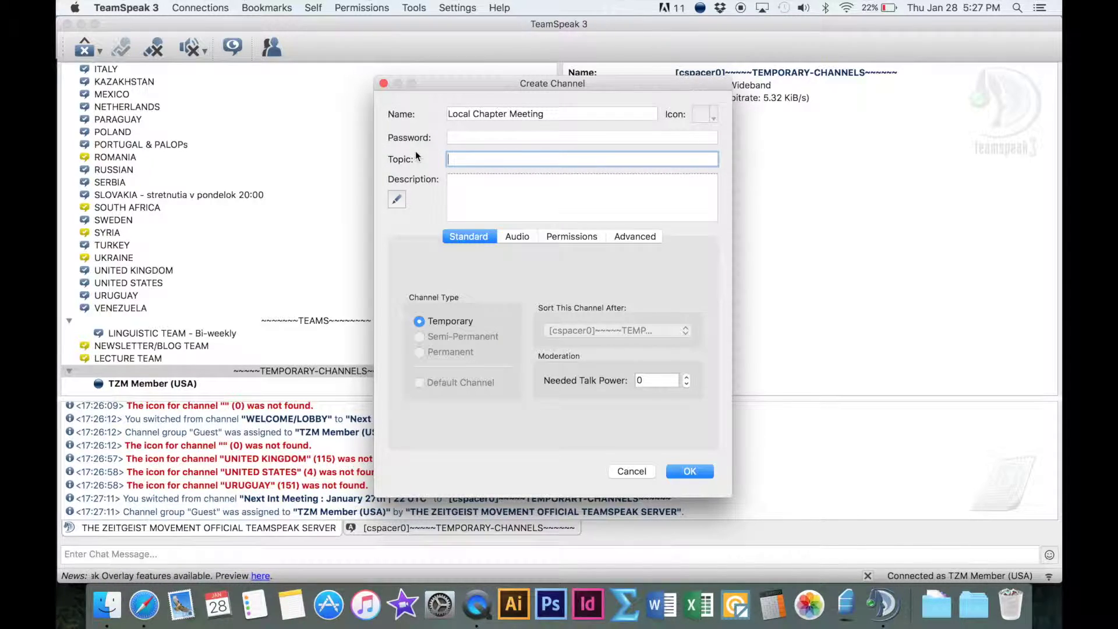
pyautogui.write('TZM')
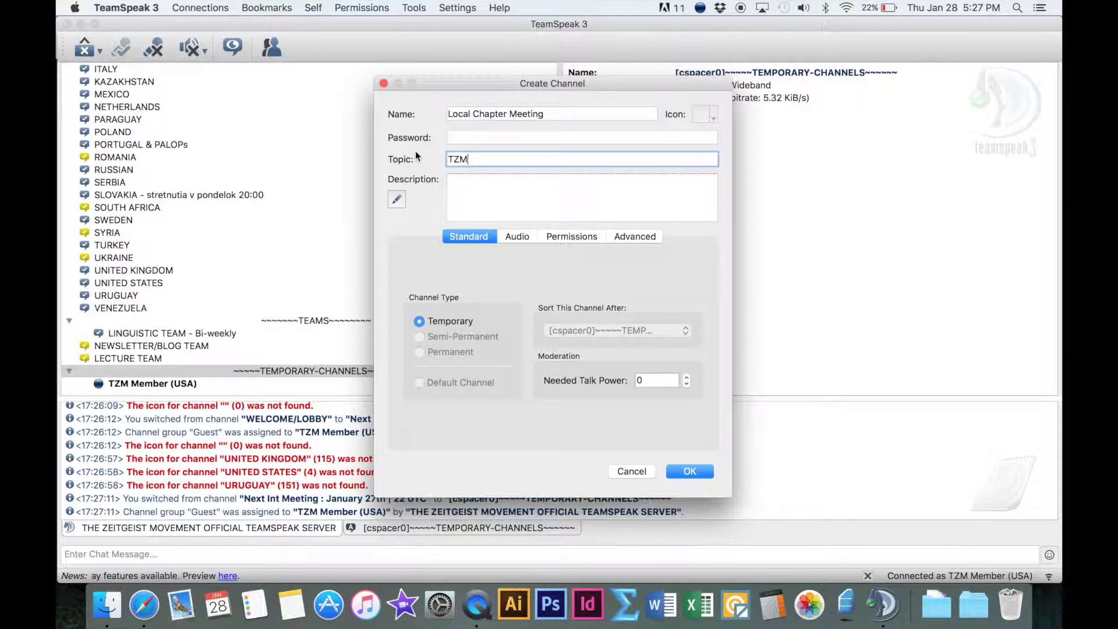
pyautogui.write(' Meeting')
pyautogui.click(479, 188)
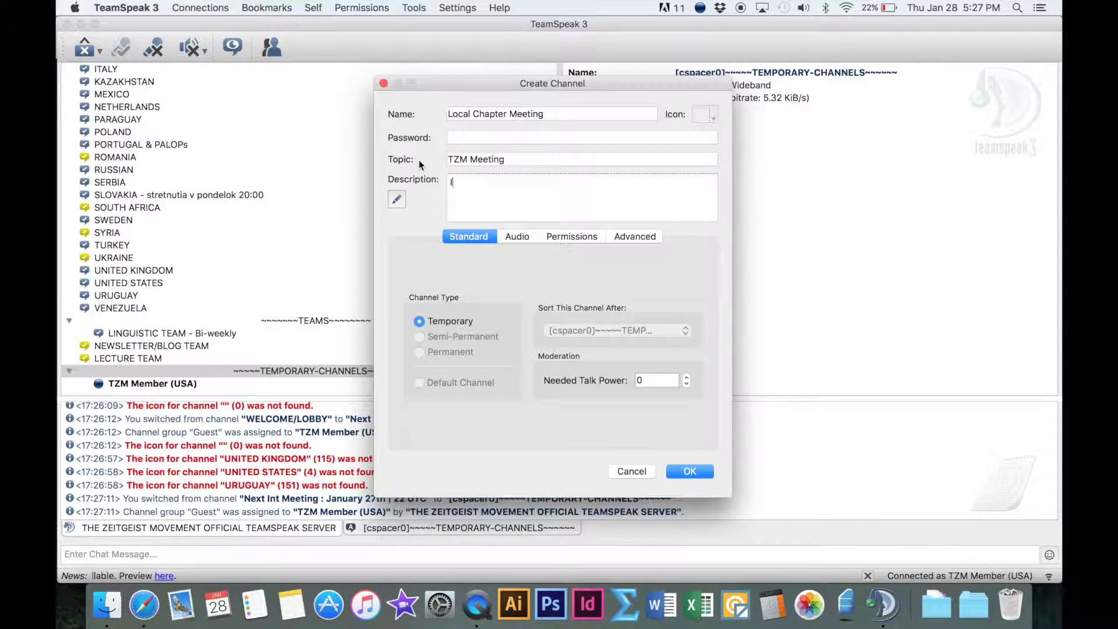
pyautogui.write('Important ')
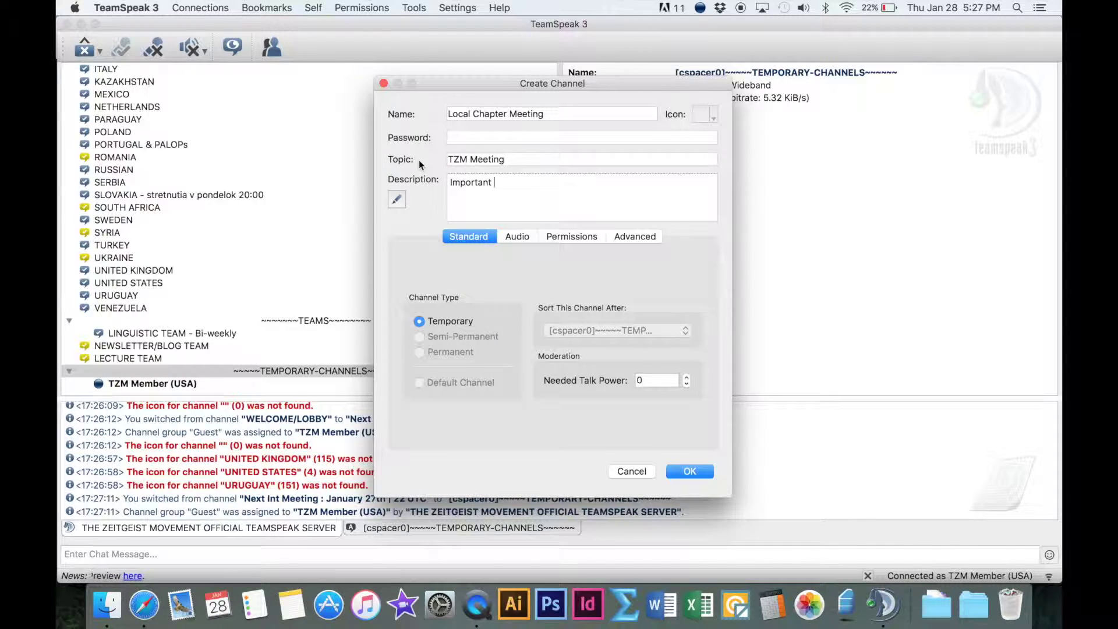
pyautogui.write('TZM Stuff')
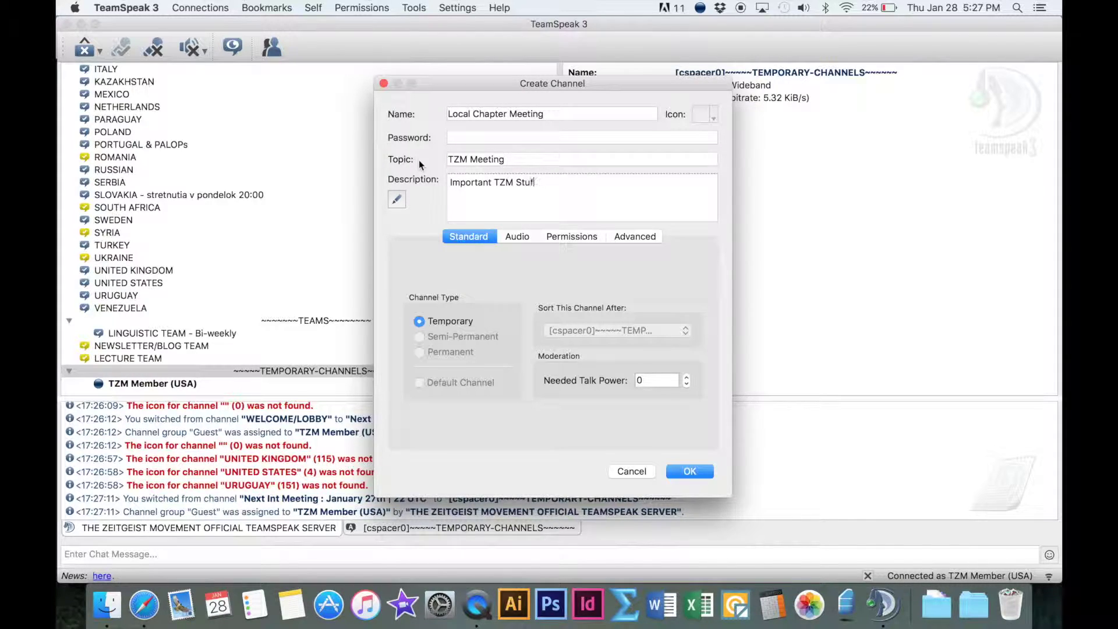
pyautogui.click(690, 473)
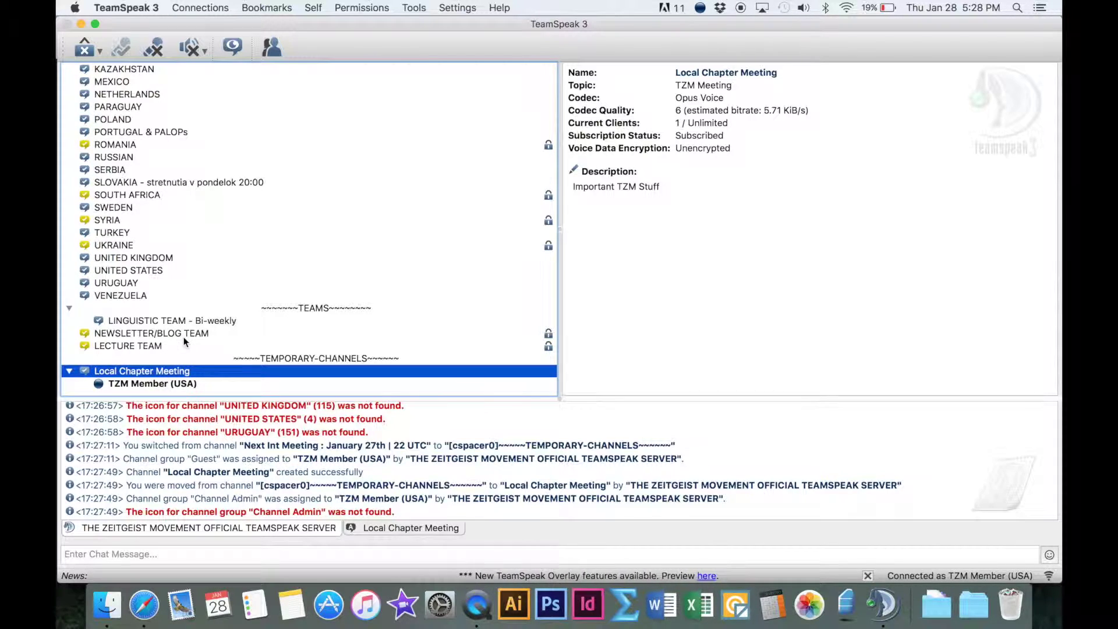
# Step: Delete the Local Chapter Meeting channel despite the client inside it, and dismiss the moderated-channel notice
pyautogui.rightClick(147, 372)
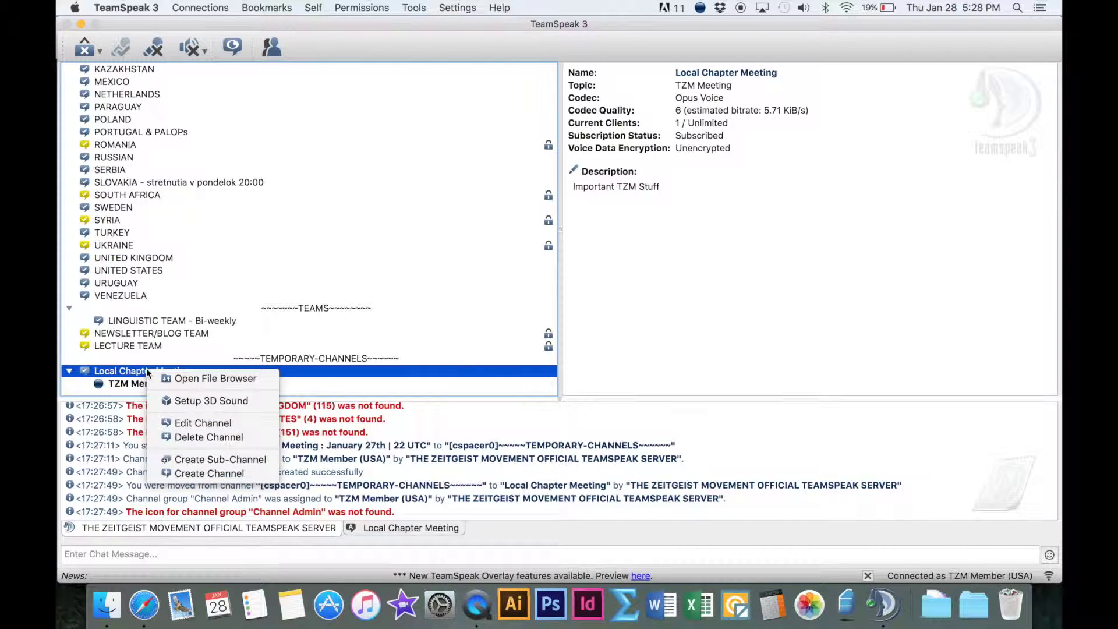
pyautogui.click(195, 437)
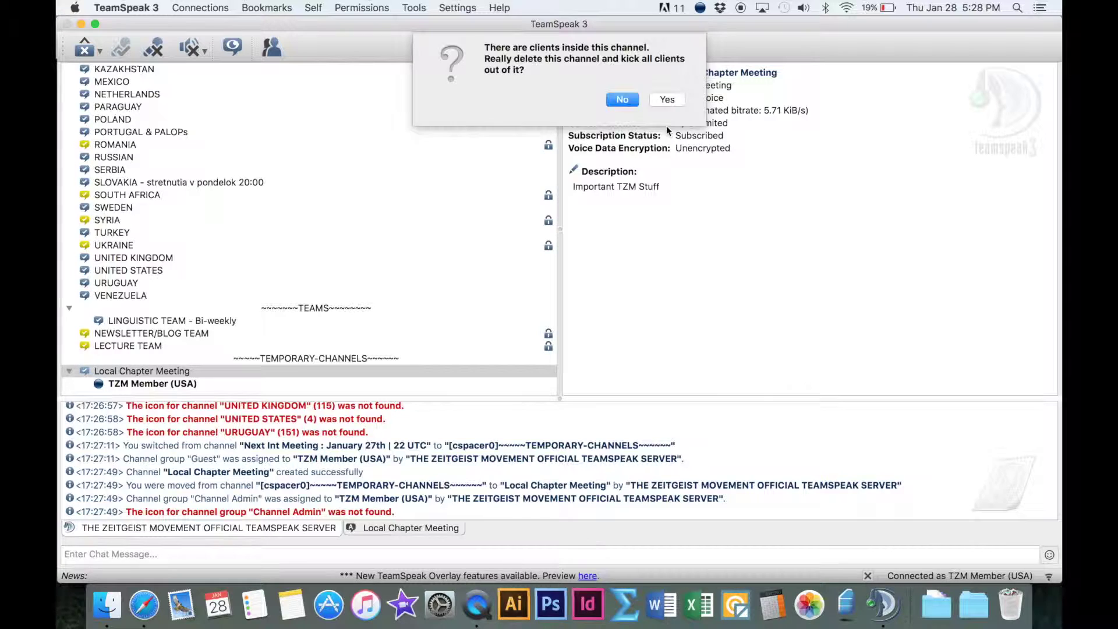
pyautogui.click(667, 100)
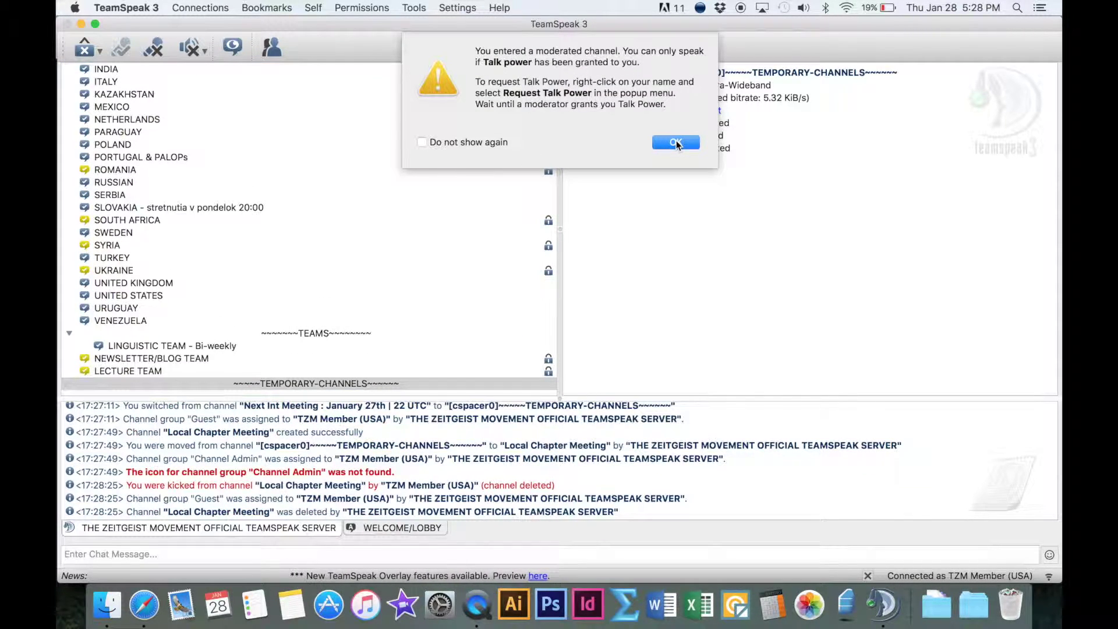
pyautogui.click(675, 143)
pyautogui.scroll(3, 327, 296)
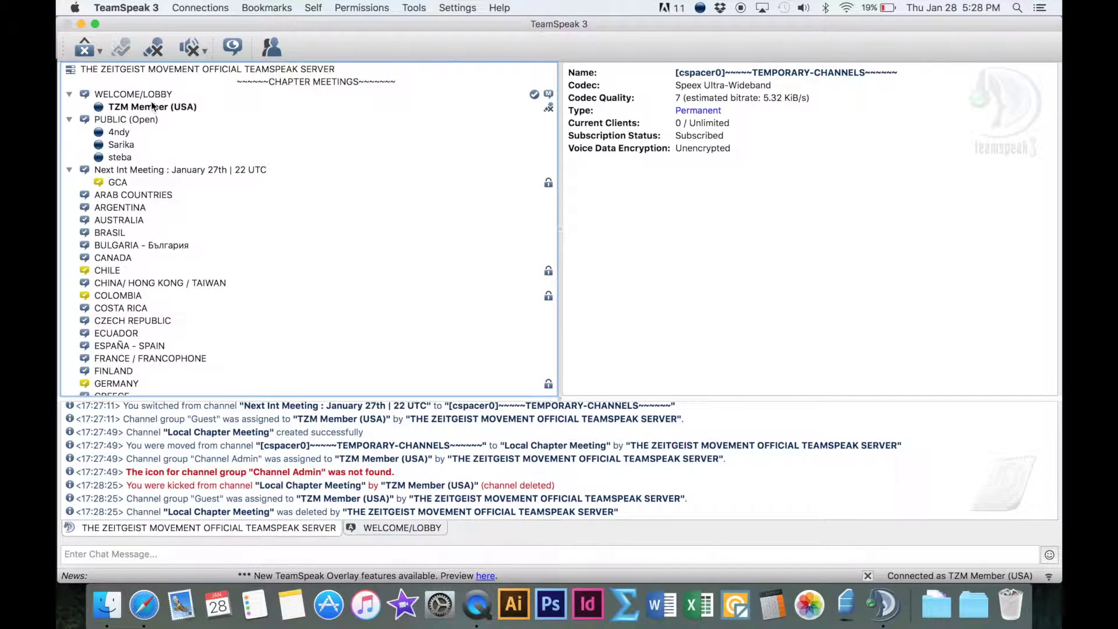
# Step: Set the own status to away and send "My Message" in the WELCOME/LOBBY channel chat
pyautogui.click(84, 50)
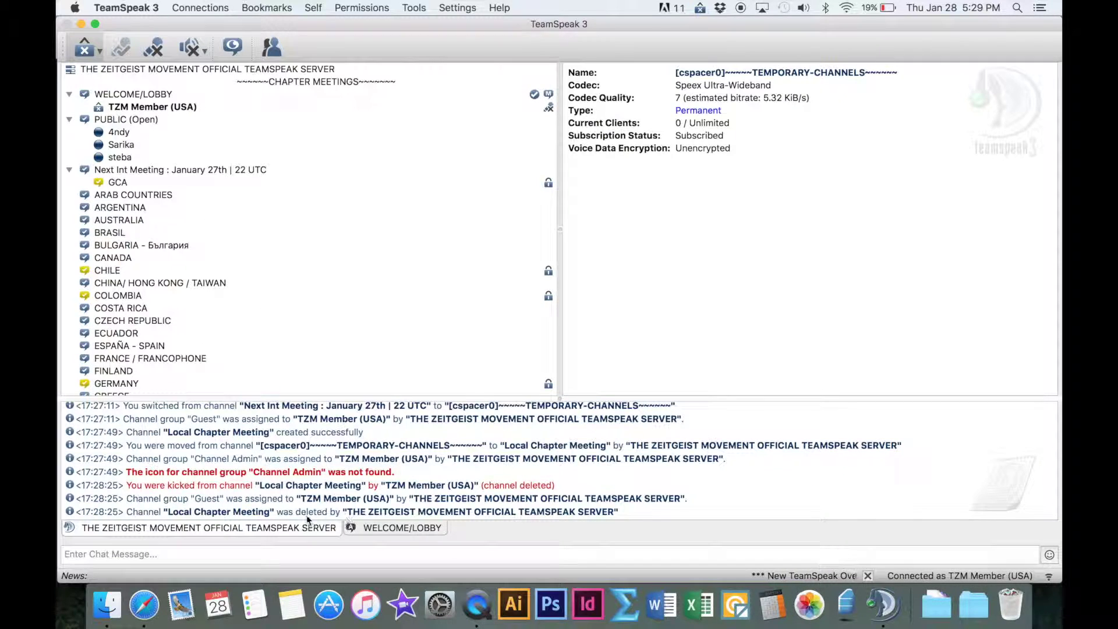
pyautogui.click(429, 525)
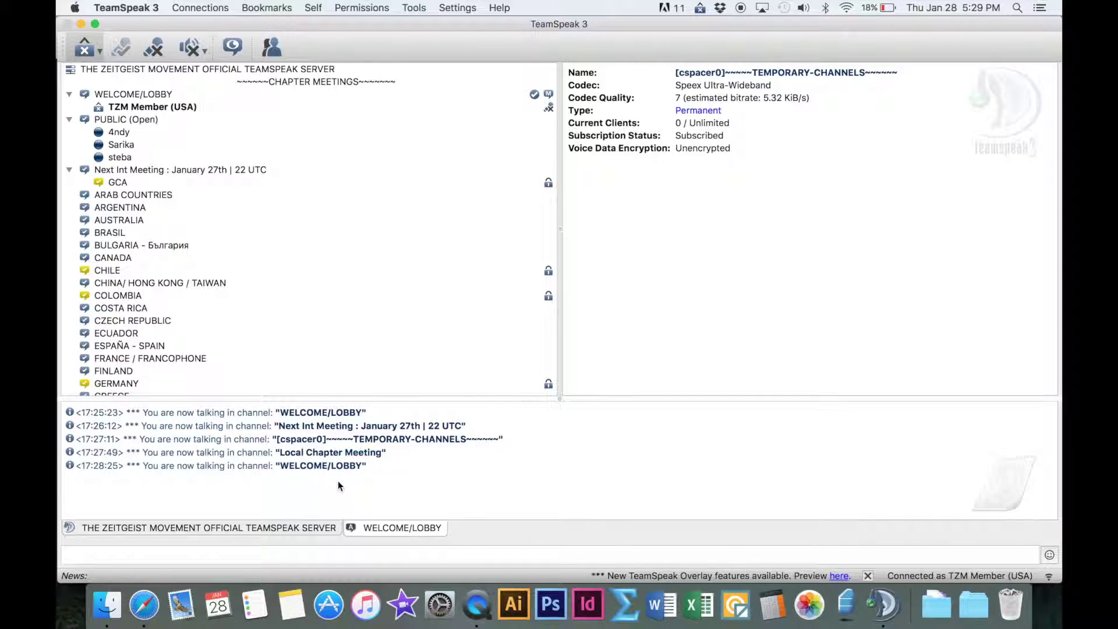
pyautogui.write('My Me')
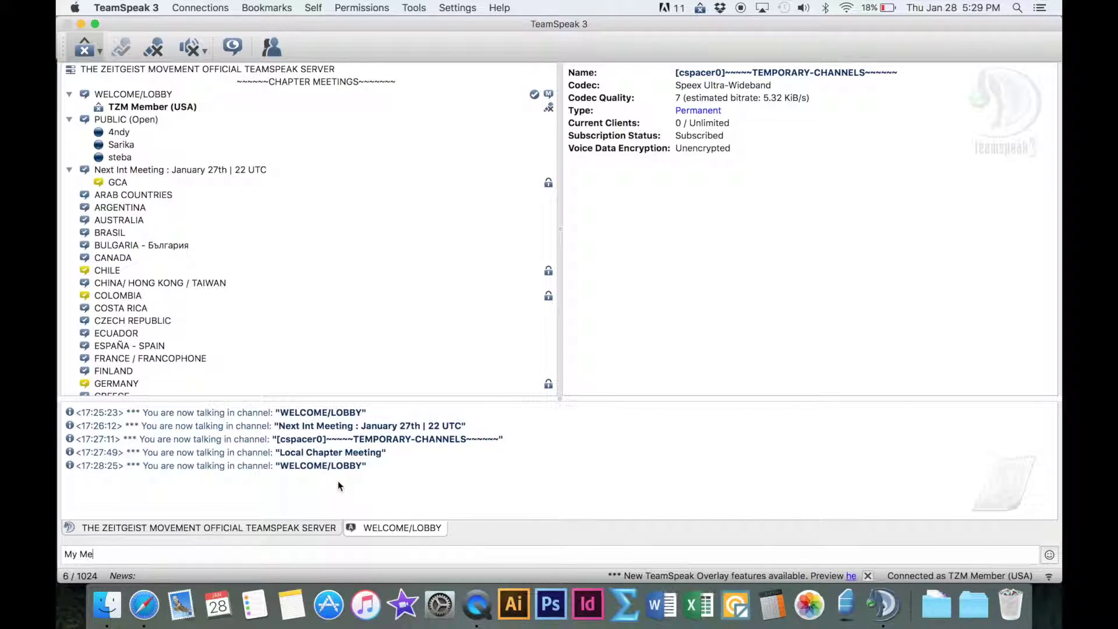
pyautogui.write('ssage')
pyautogui.press('Return')
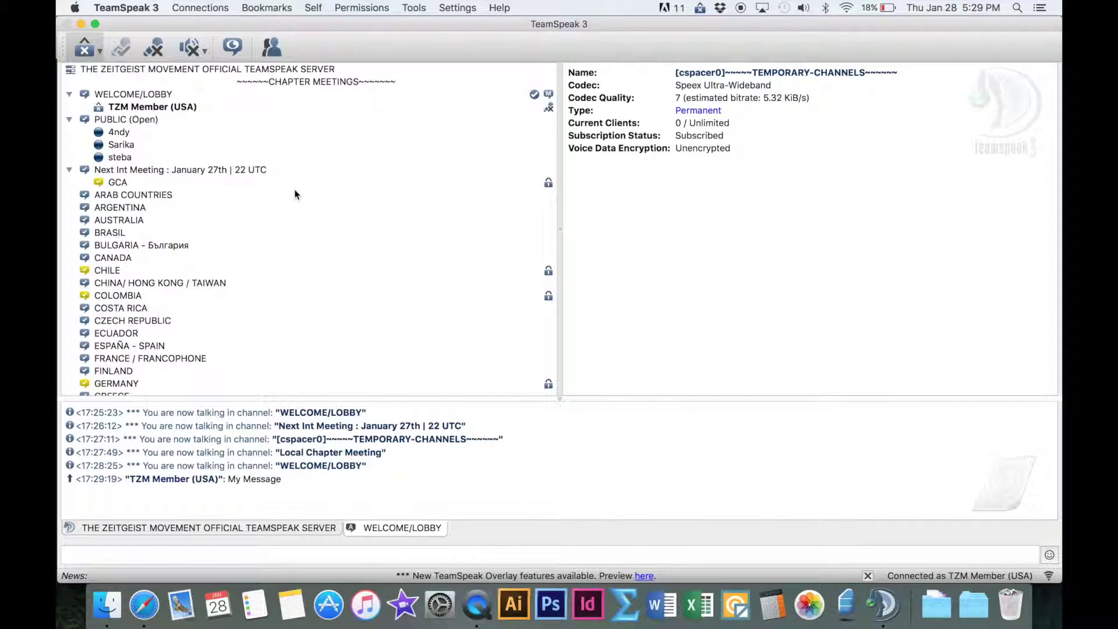
pyautogui.scroll(-10, 294, 194)
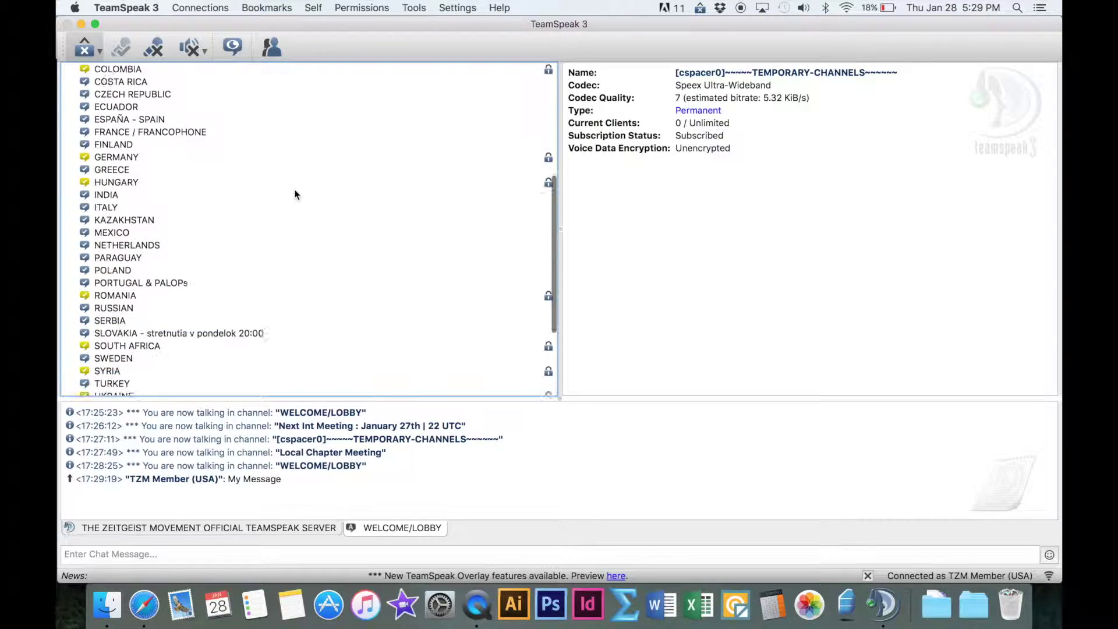
pyautogui.scroll(10, 294, 195)
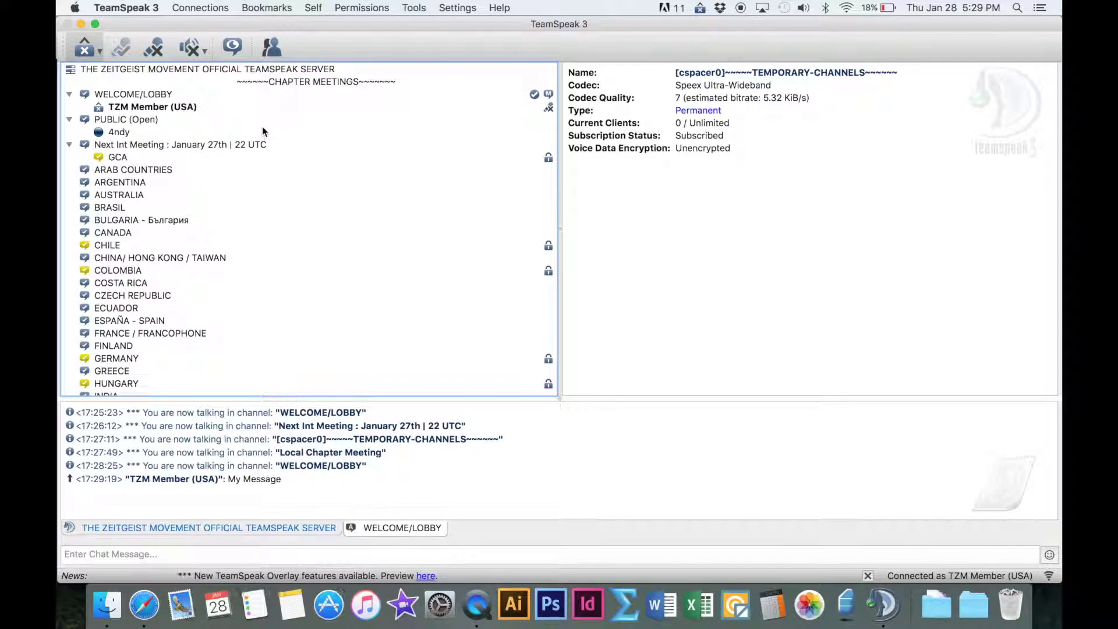
# Step: Bookmark the currently connected Zeitgeist Movement server, accepting the prefilled label, address and nickname
pyautogui.click(283, 8)
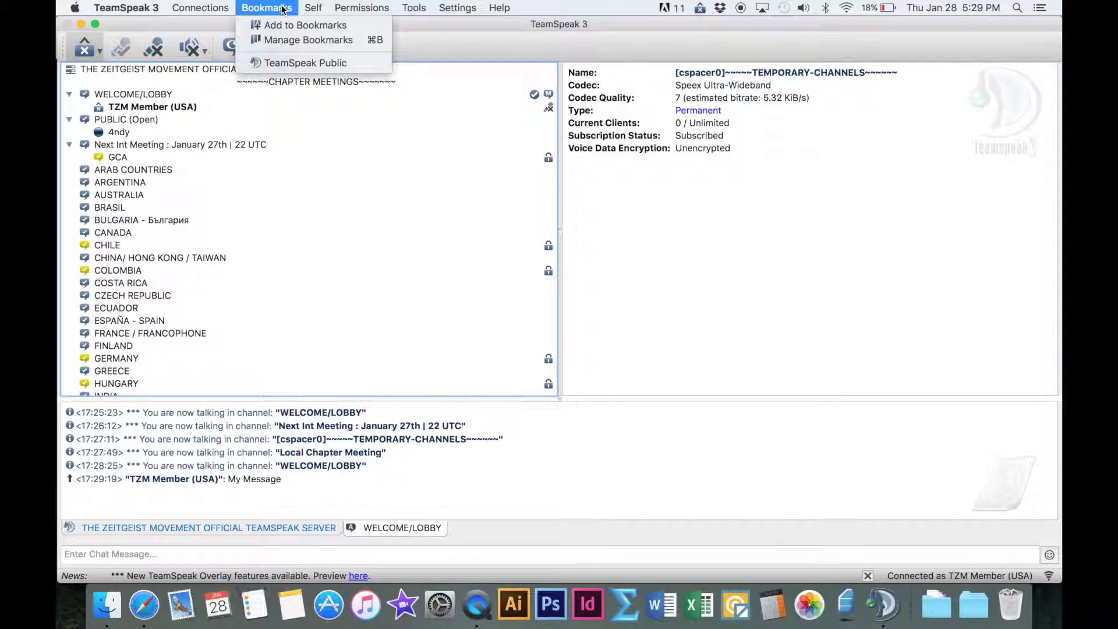
pyautogui.click(280, 24)
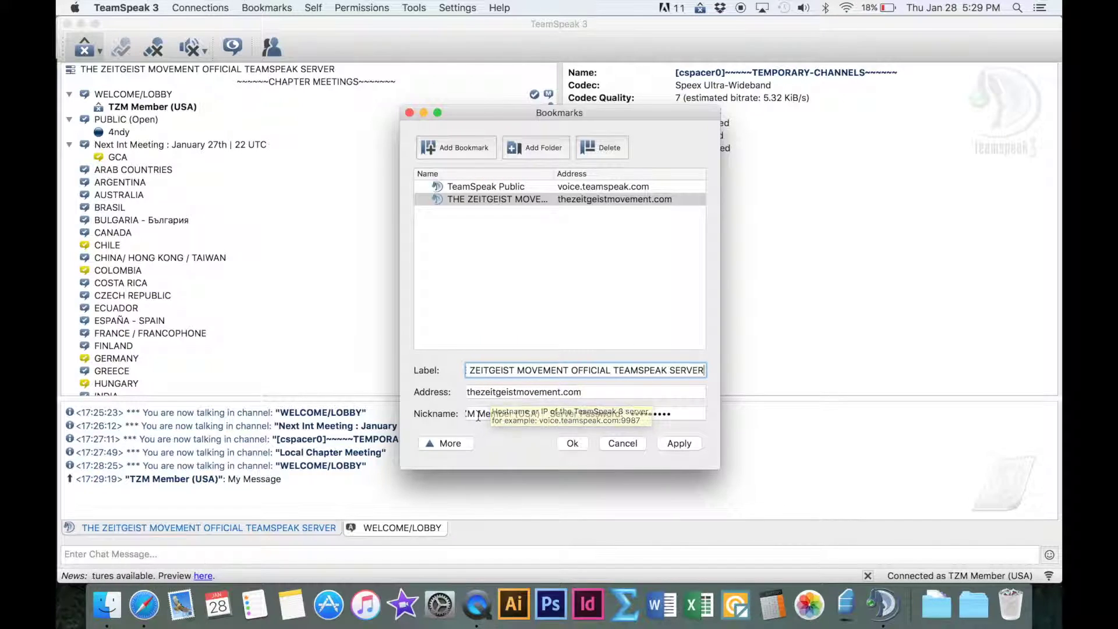
pyautogui.moveTo(477, 413)
pyautogui.mouseDown()
pyautogui.moveTo(548, 413)
pyautogui.moveTo(491, 413)
pyautogui.mouseUp()
pyautogui.click(503, 412)
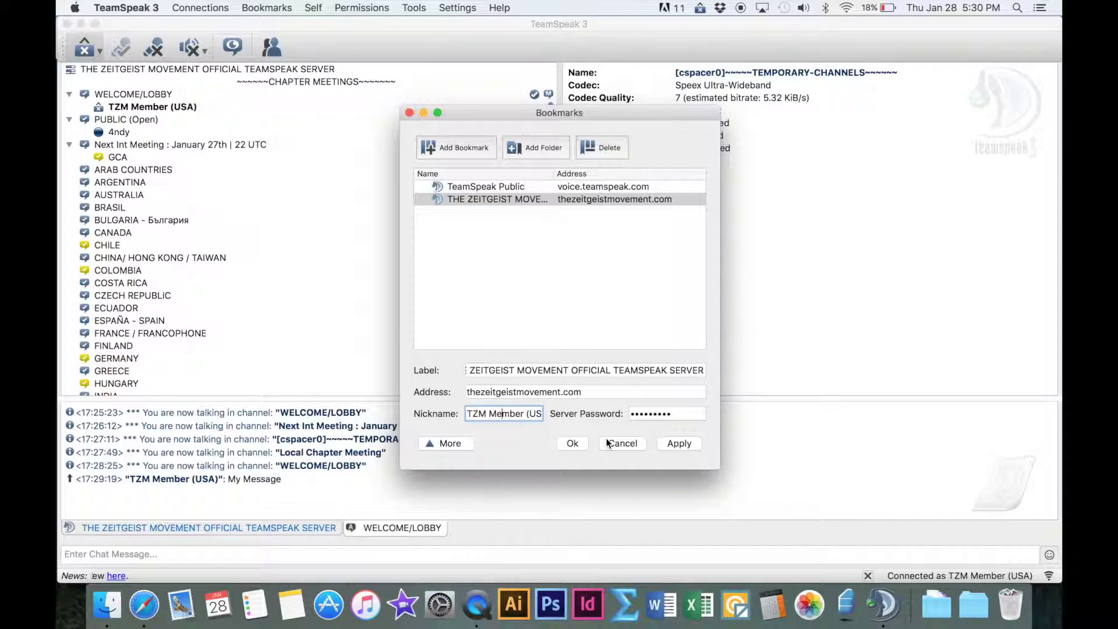
pyautogui.click(572, 444)
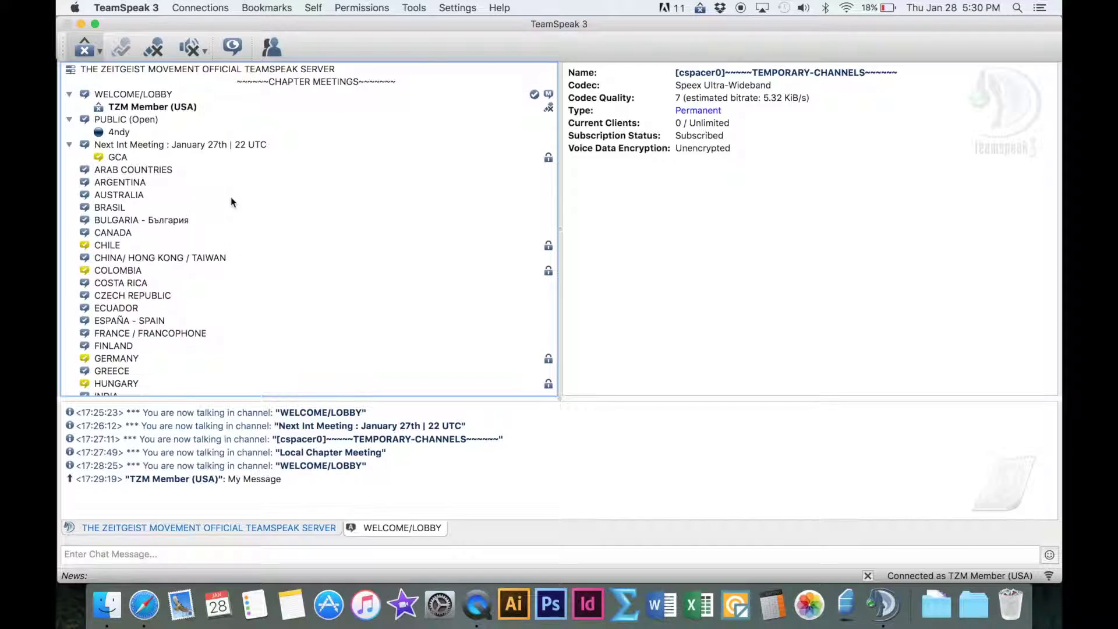
# Step: Disconnect from the current server and quit TeamSpeak 3
pyautogui.click(199, 8)
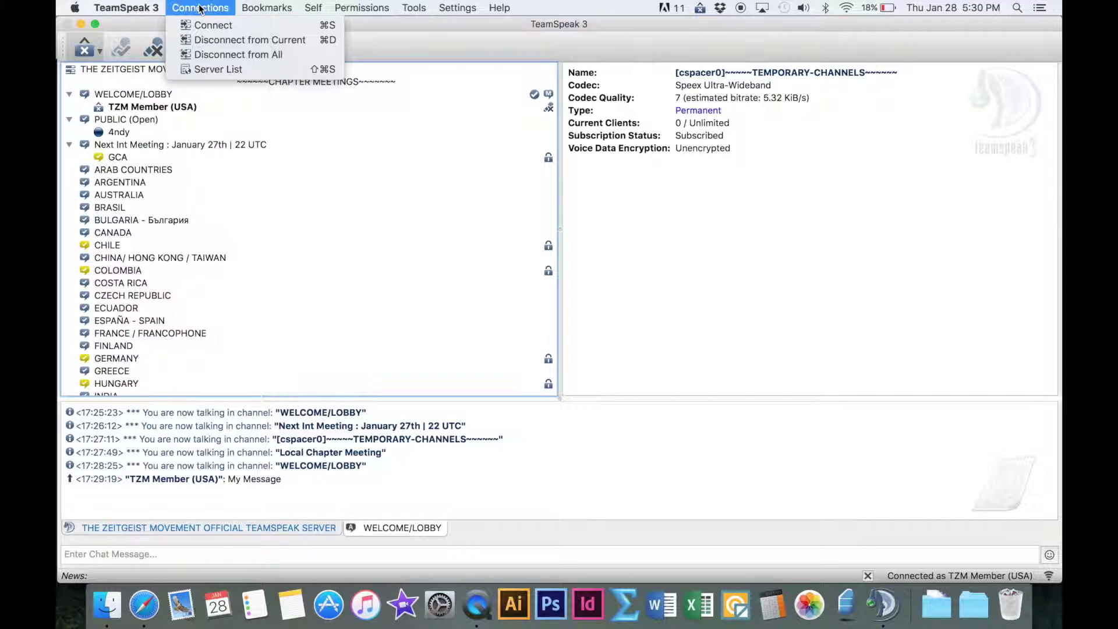
pyautogui.click(200, 40)
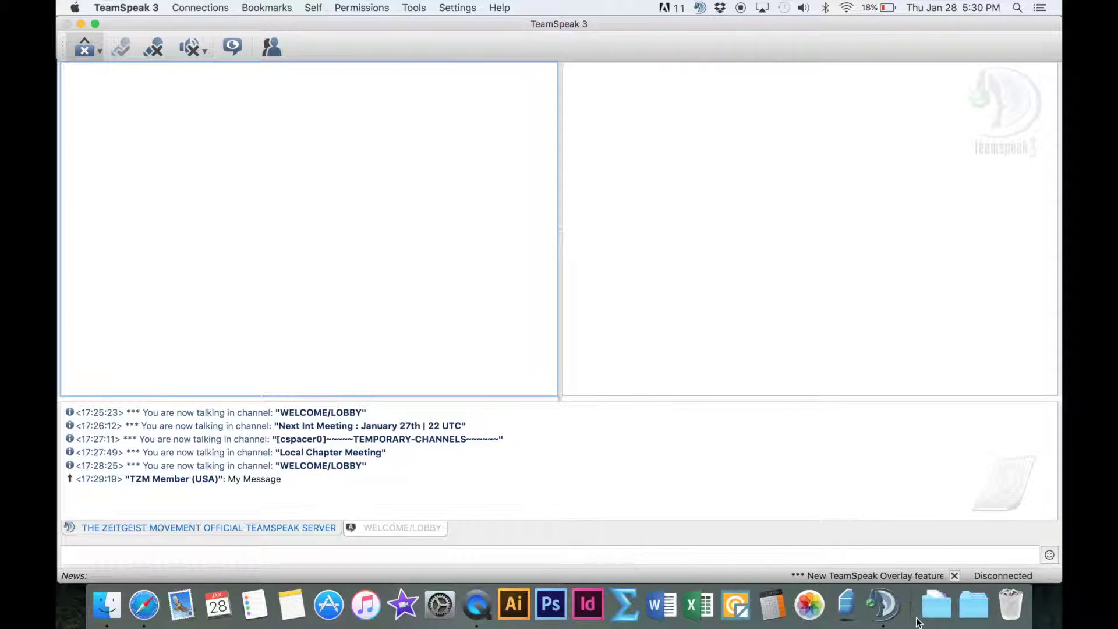
pyautogui.rightClick(883, 605)
pyautogui.click(890, 557)
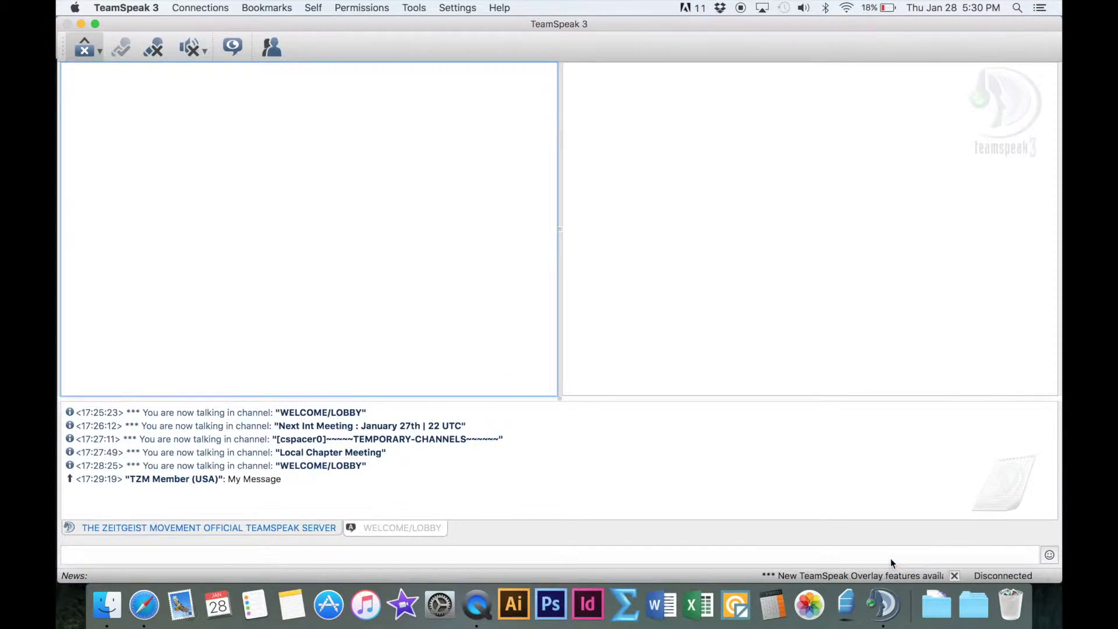
# Step: Switch to Finder, relaunch TeamSpeak 3 Client from the Applications folder, and close the new features window
pyautogui.click(116, 589)
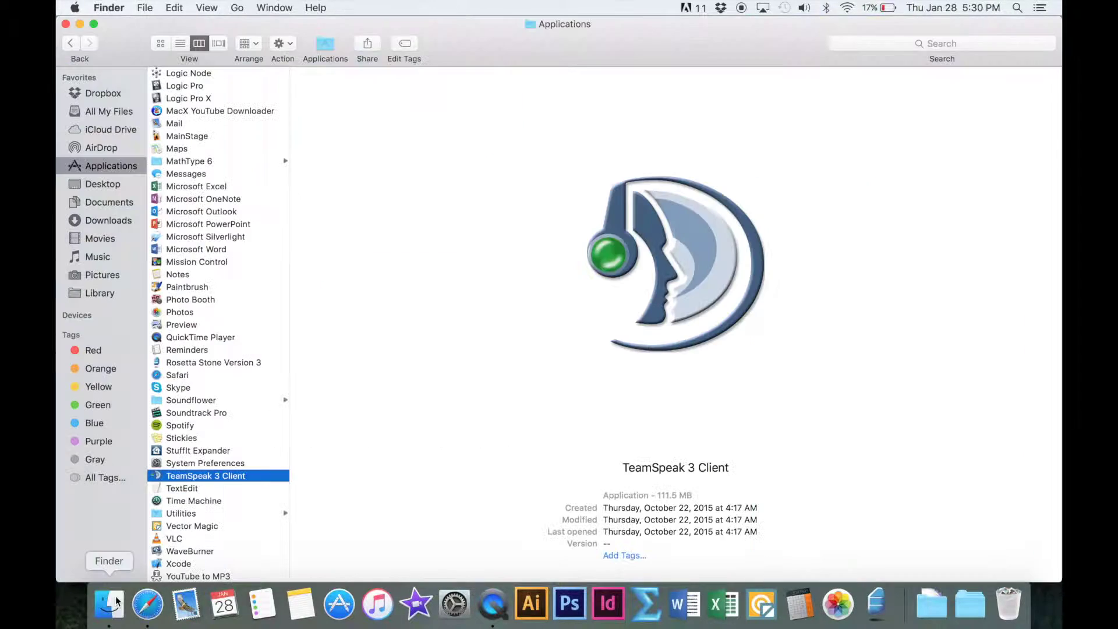
pyautogui.doubleClick(155, 476)
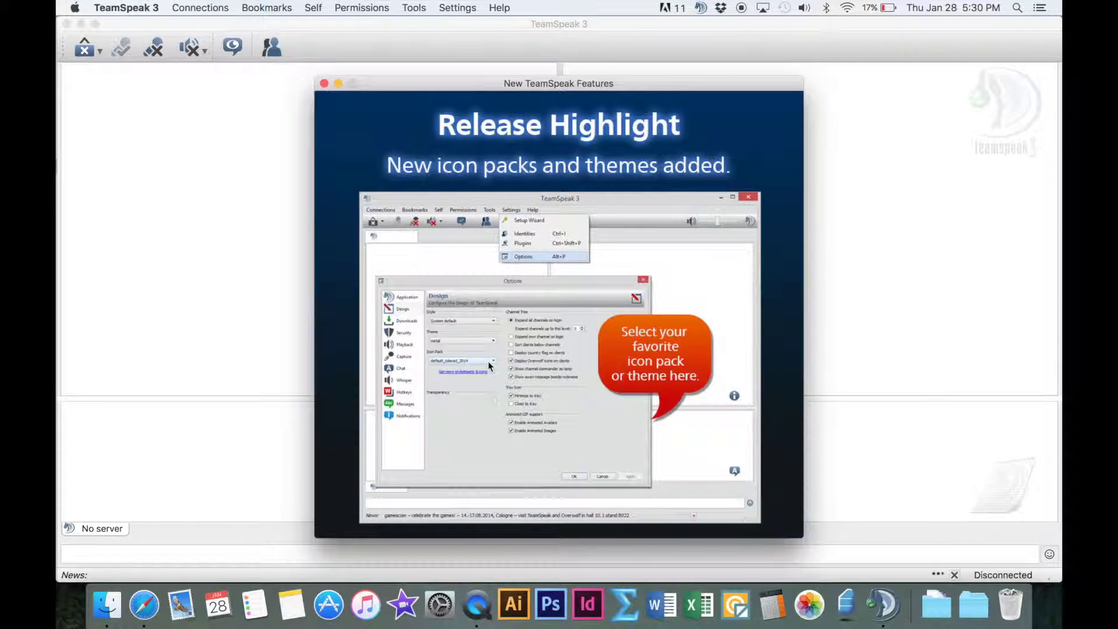
pyautogui.click(323, 83)
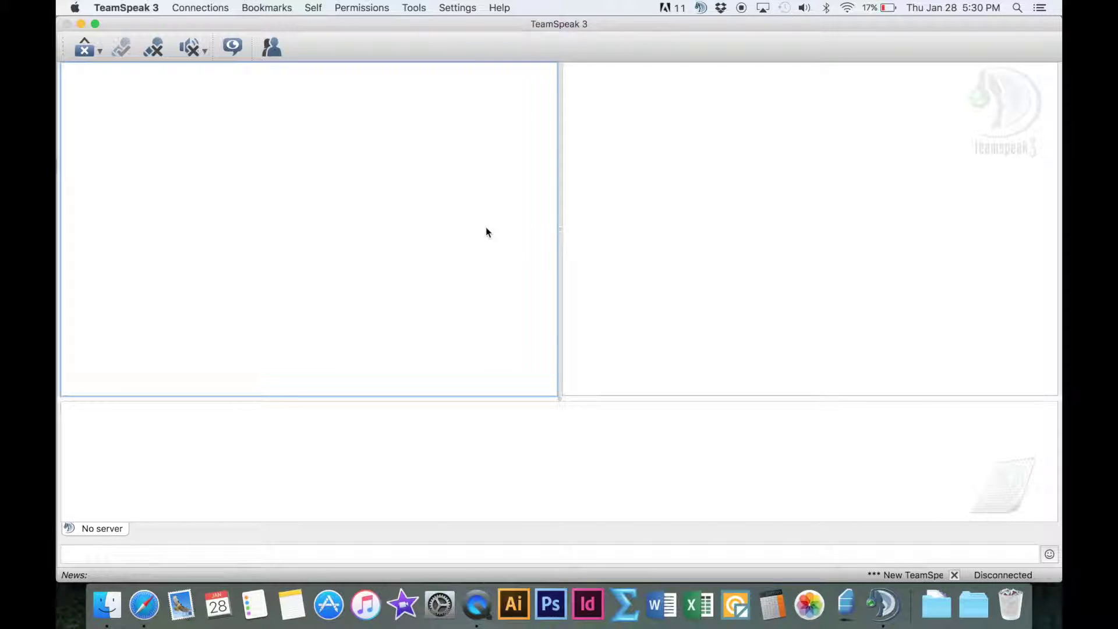
# Step: Connect to THE ZEITGEIST MOVEMENT OFFICIAL TEAMSPEAK SERVER through its bookmark and dismiss the welcome message
pyautogui.click(276, 6)
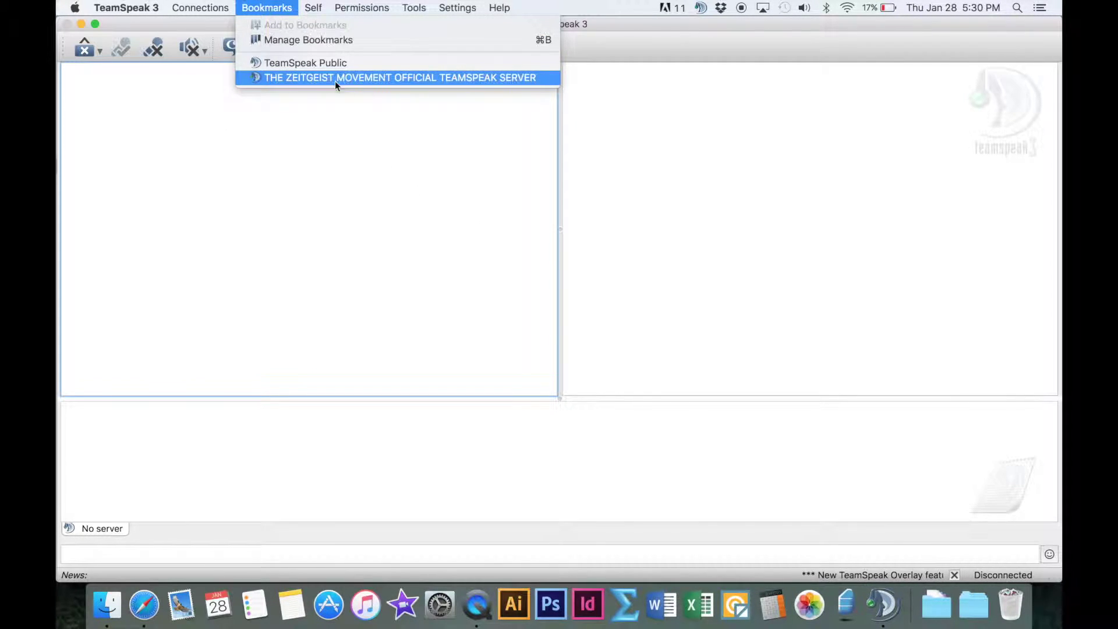
pyautogui.click(383, 76)
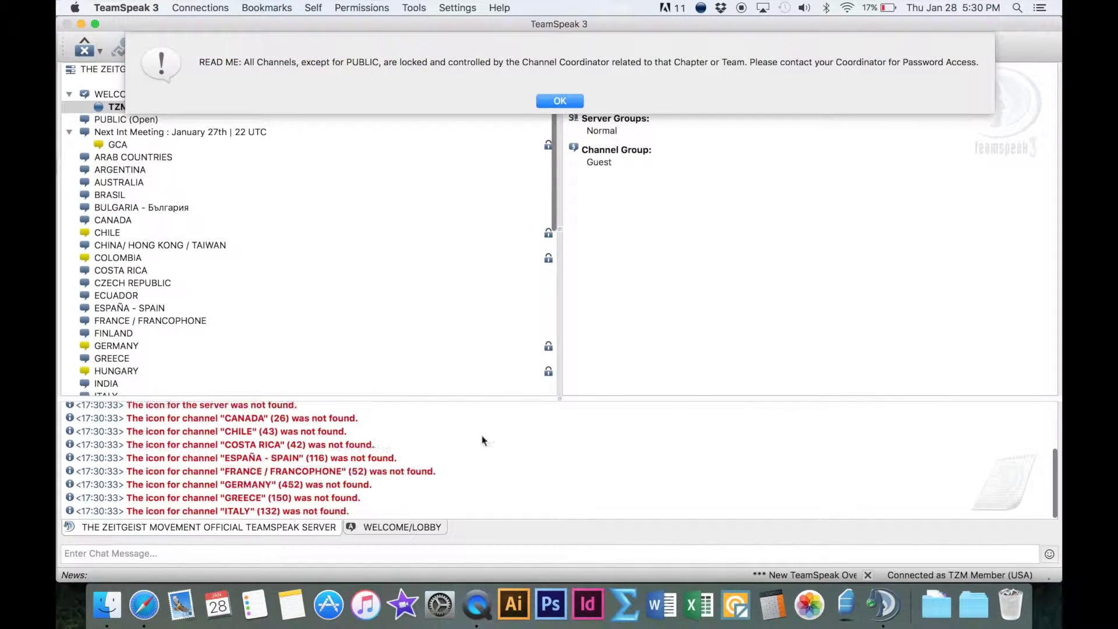
pyautogui.click(560, 101)
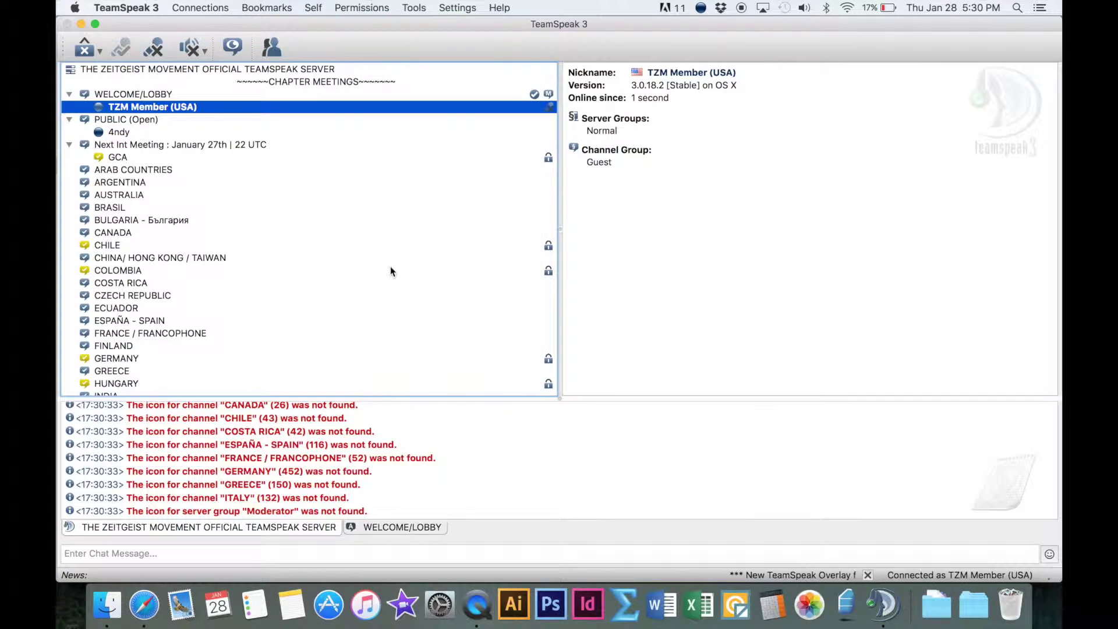